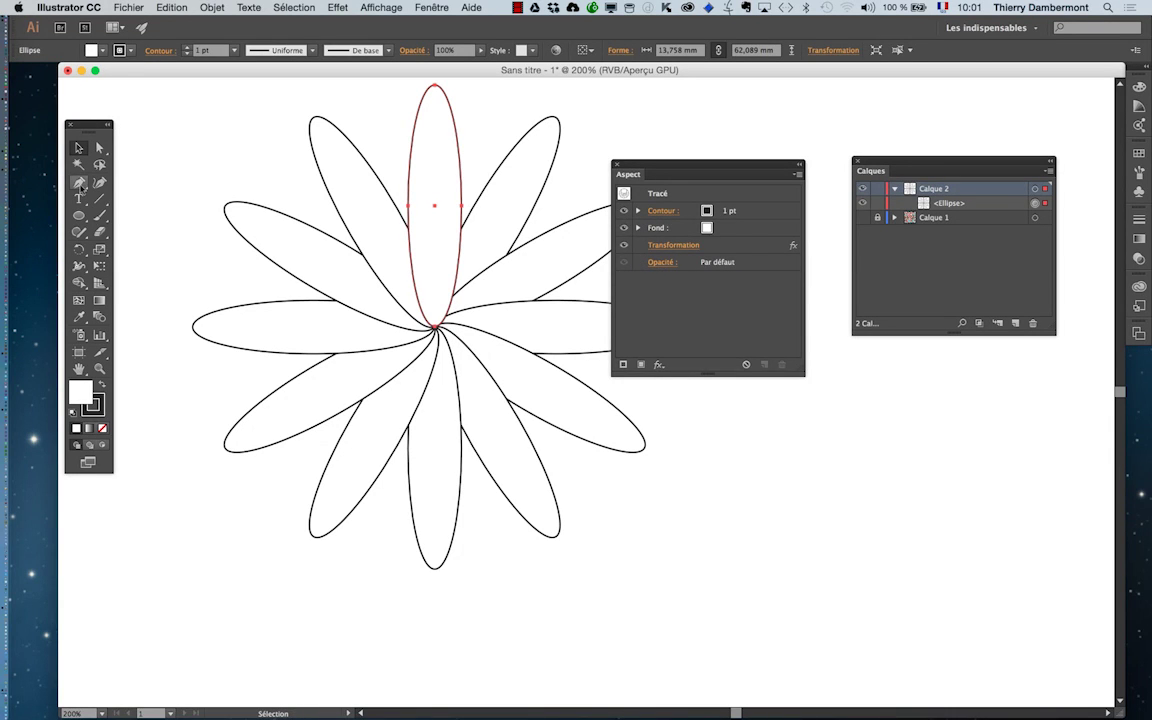
- Place a lone Pen anchor point, move it down-right of the flower, and select the top petal
click(79, 182)
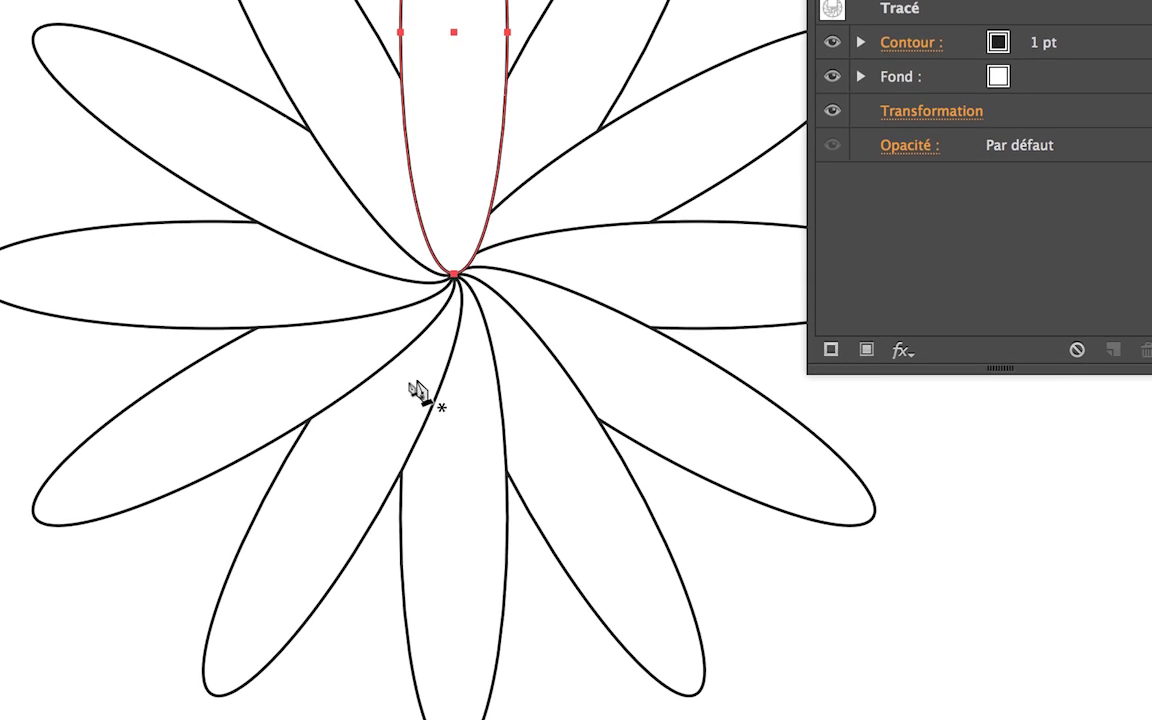
drag(311, 463, 313, 470)
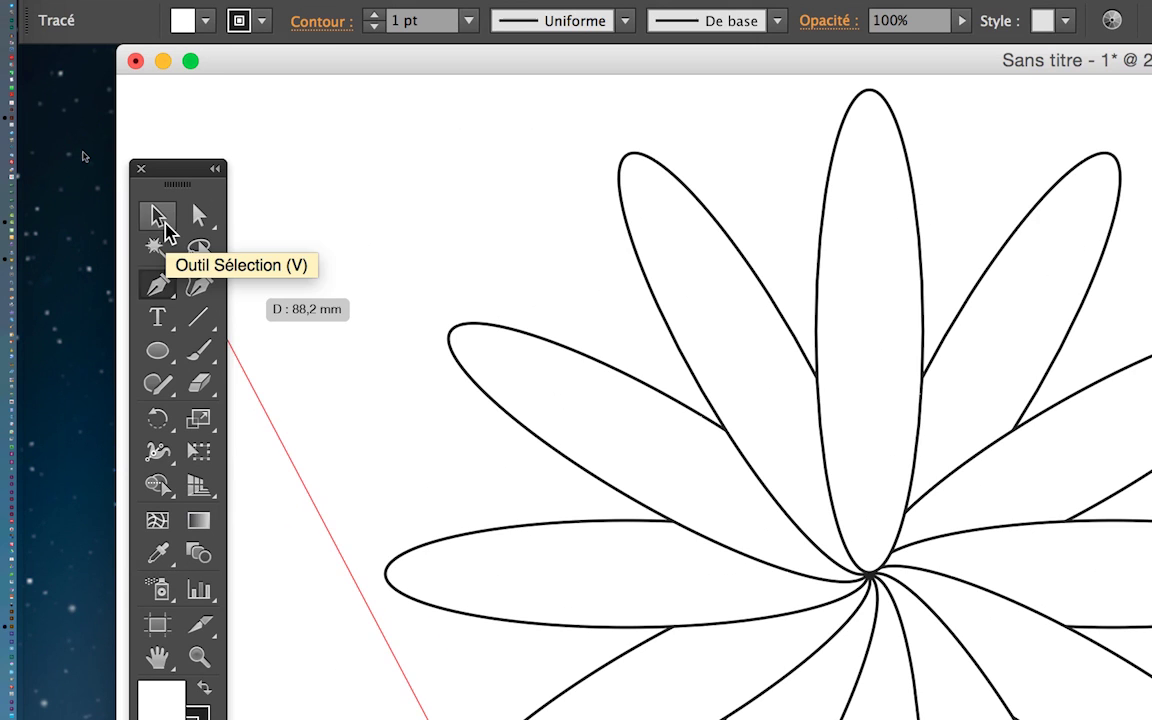
click(165, 225)
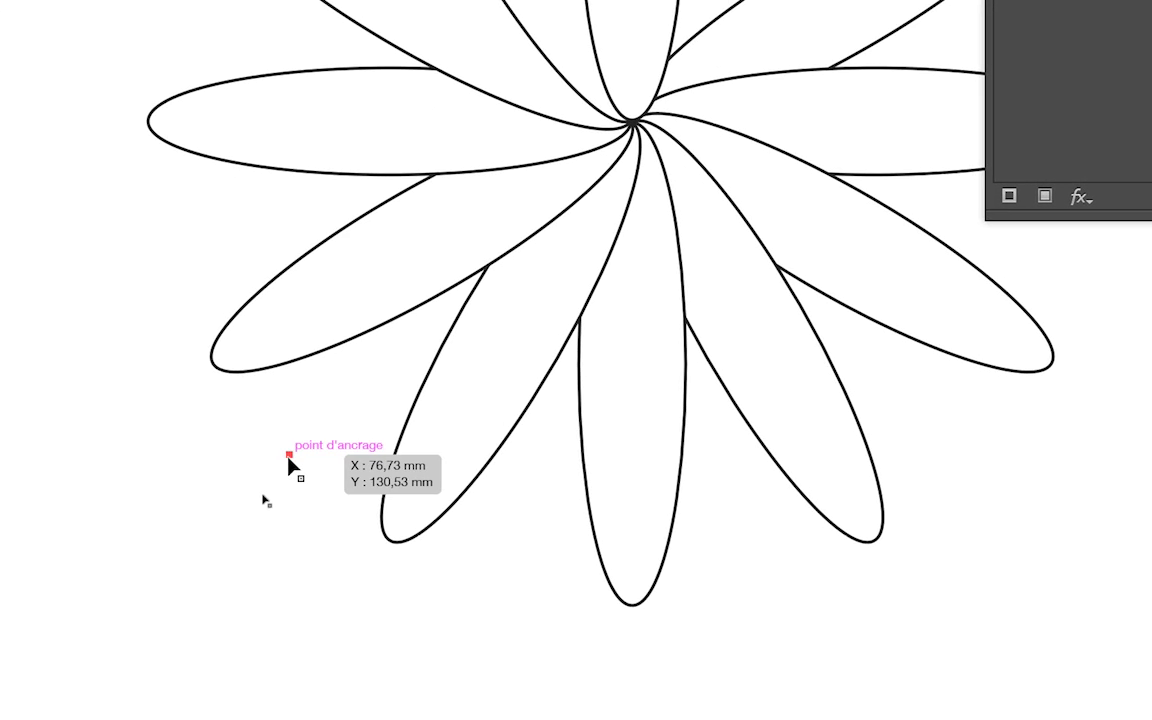
mouse_move(289, 458)
mouse_down()
mouse_move(363, 512)
mouse_move(531, 474)
mouse_up()
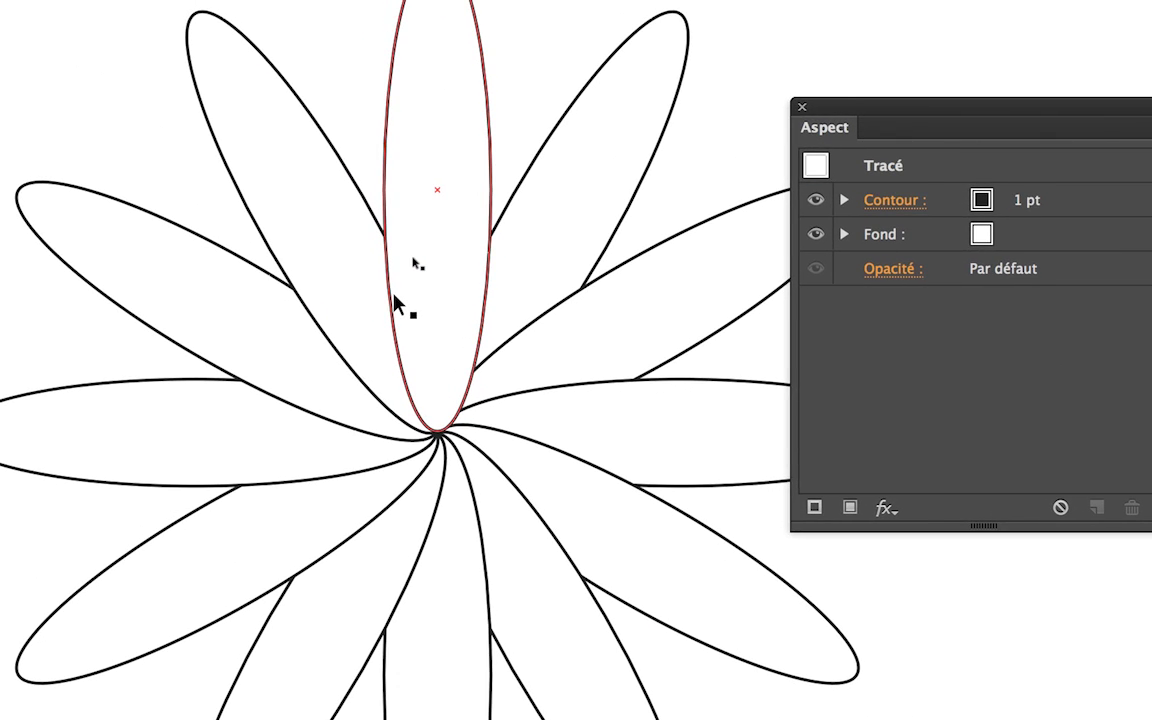
click(390, 296)
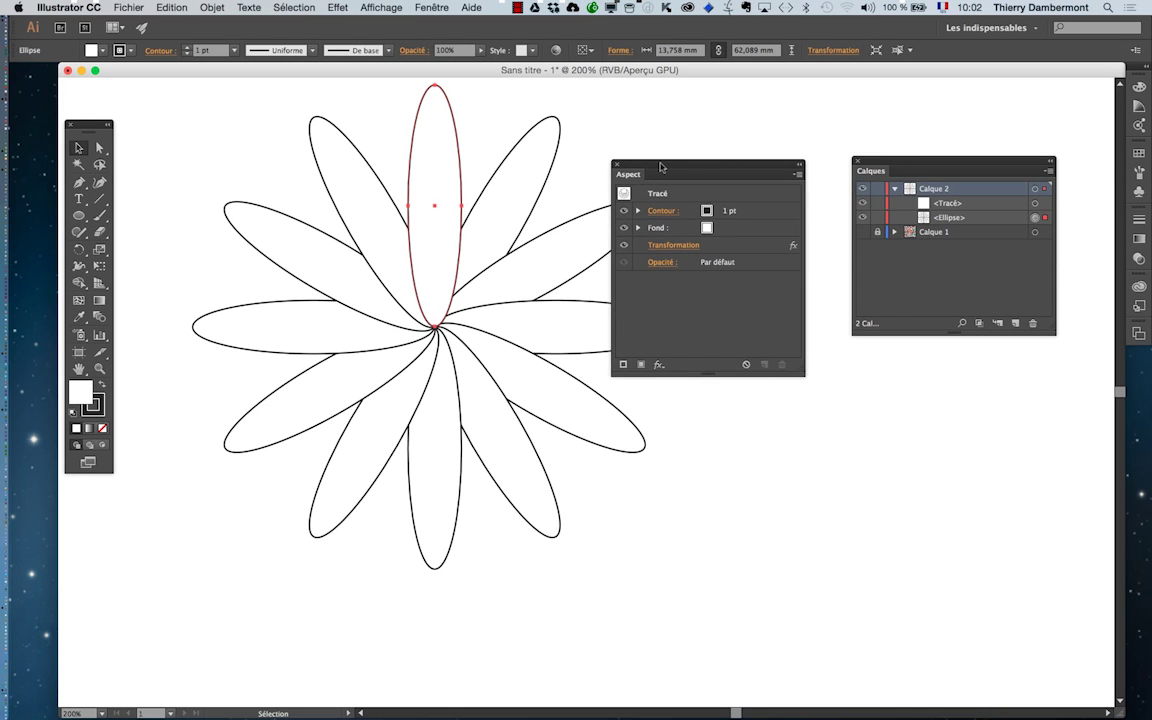
- Move the Aspect panel aside and switch to outline view via Affichage > Tracés
drag(660, 167, 773, 116)
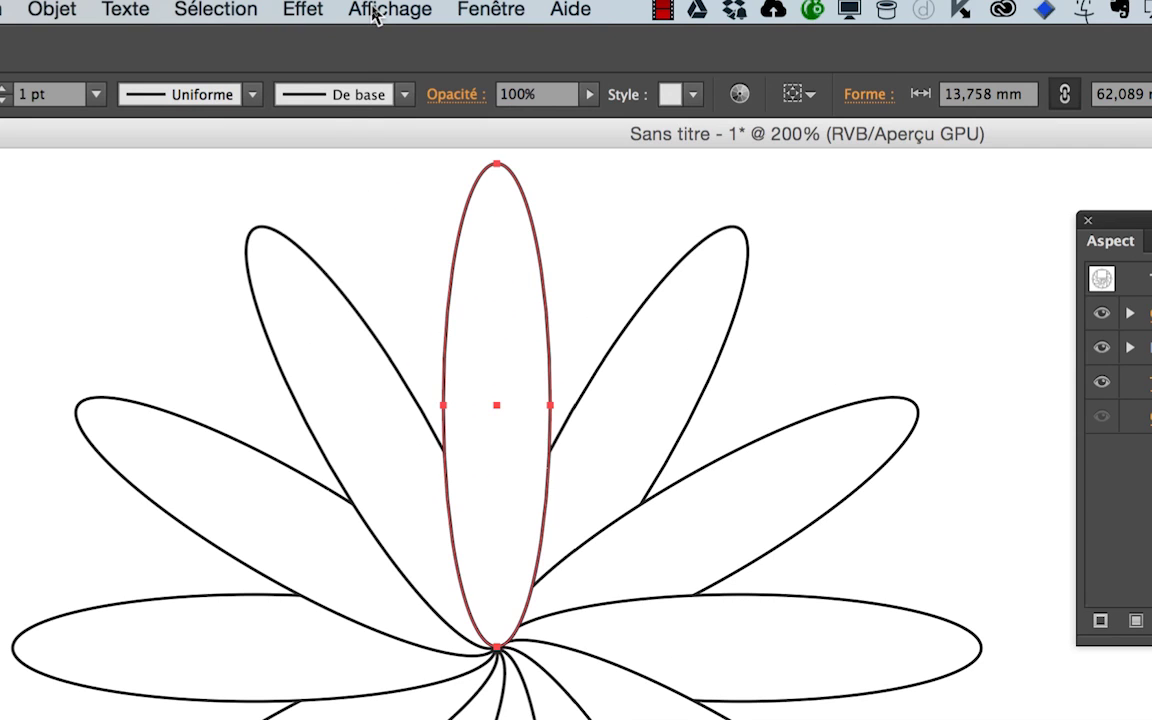
click(375, 12)
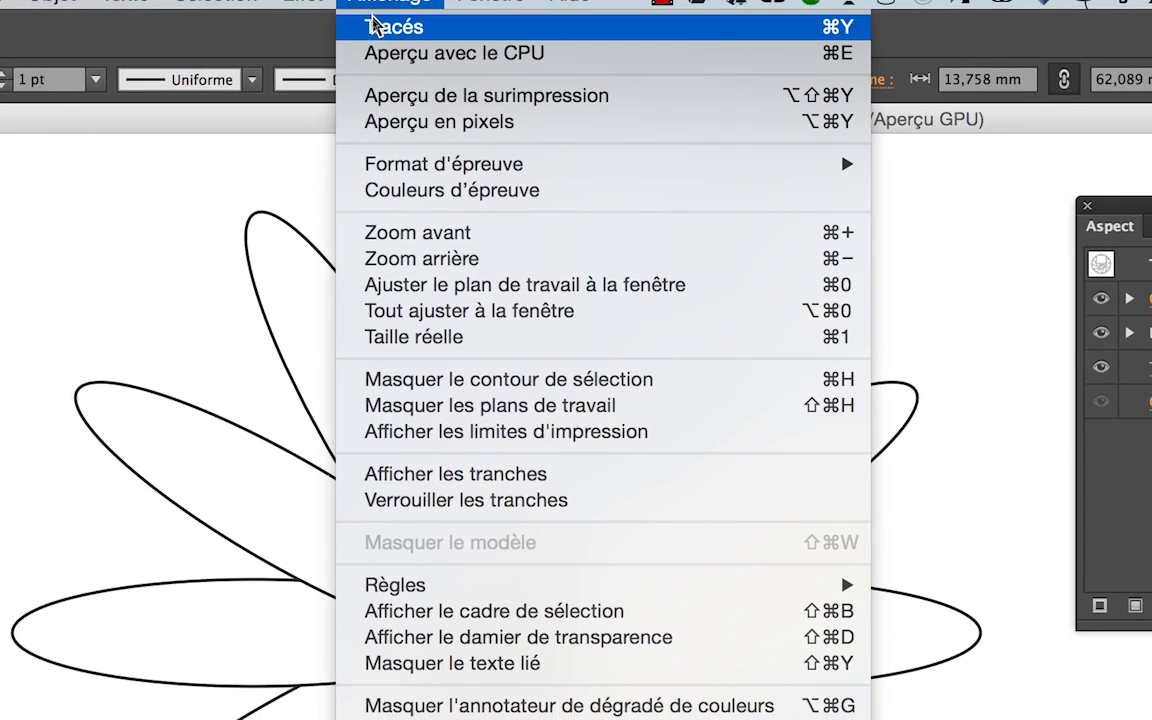
click(378, 24)
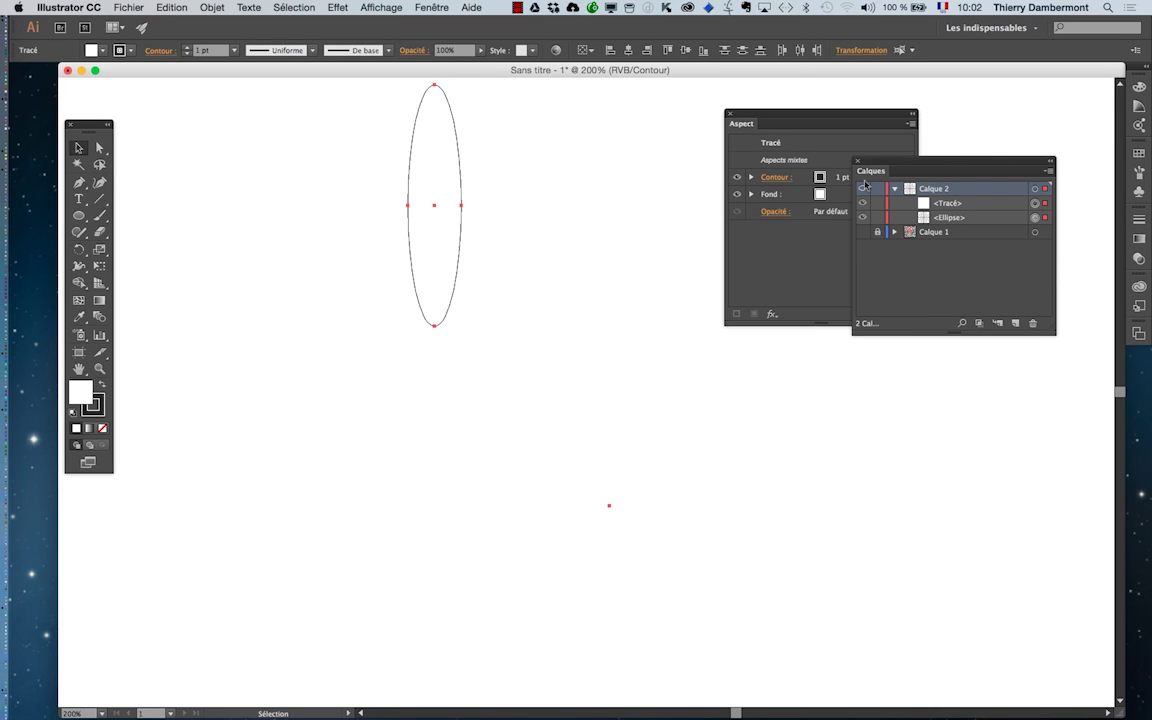
- Group the anchor-point path with the petal ellipse (Objet > Associer), then select the Ellipse inside the group
mouse_move(975, 163)
mouse_down()
mouse_move(684, 167)
mouse_move(589, 141)
mouse_move(618, 139)
mouse_up()
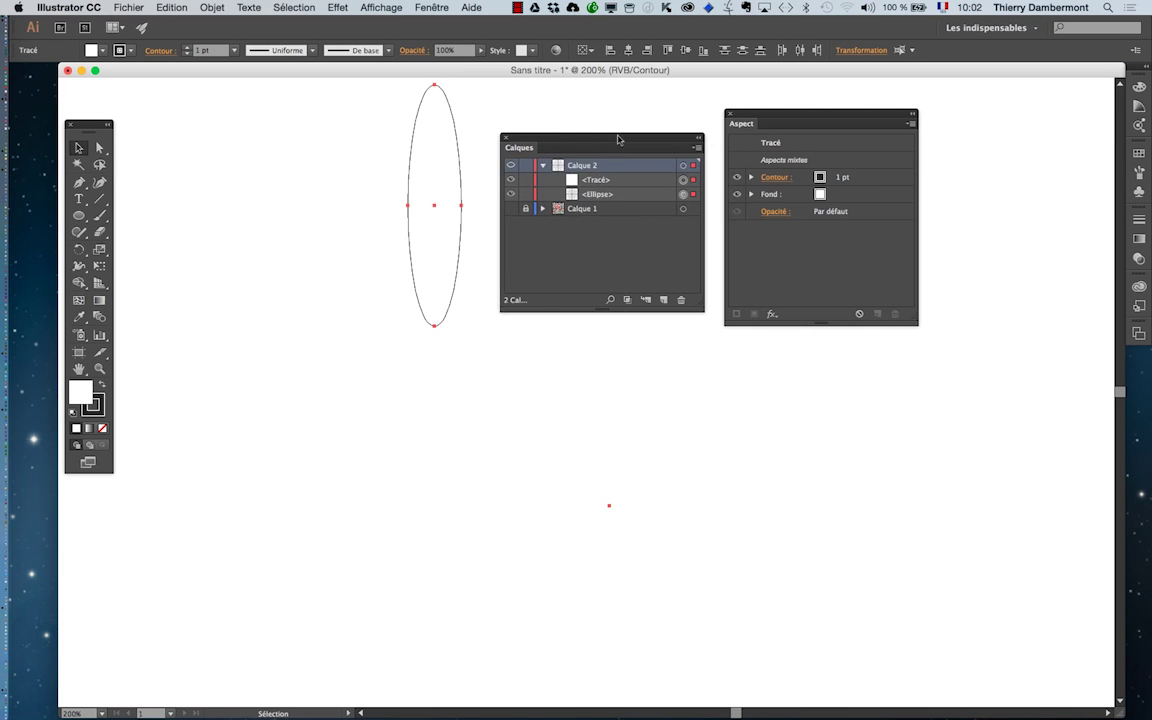
drag(787, 117, 918, 103)
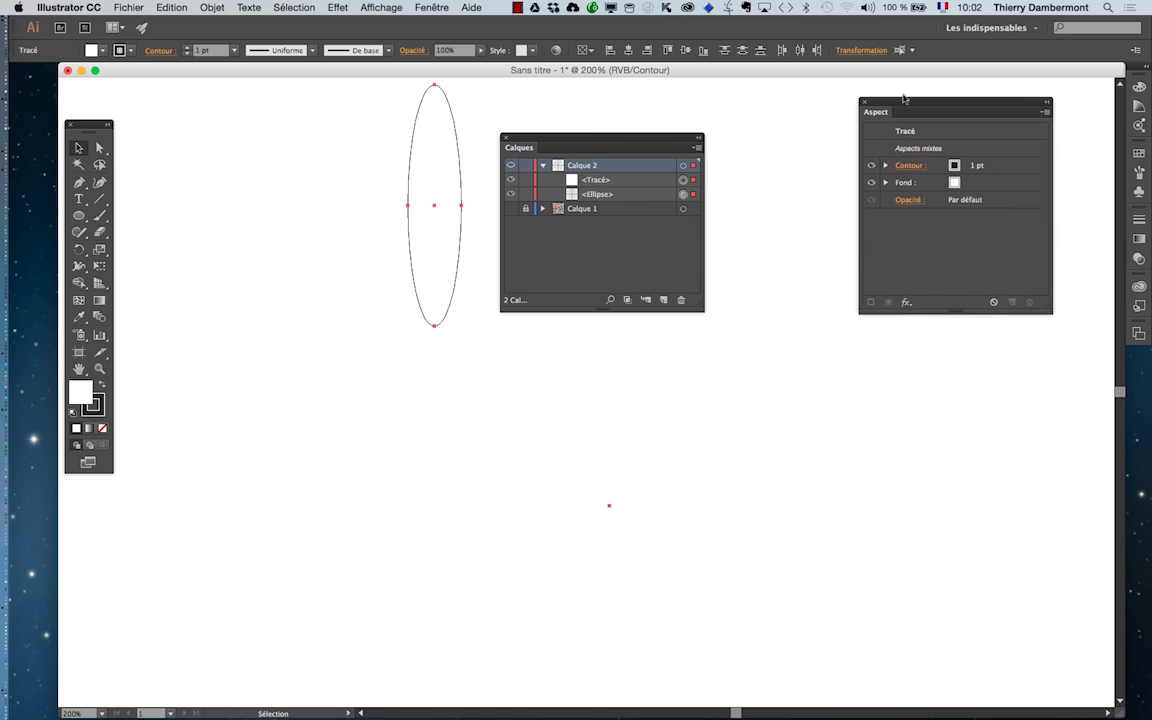
click(213, 7)
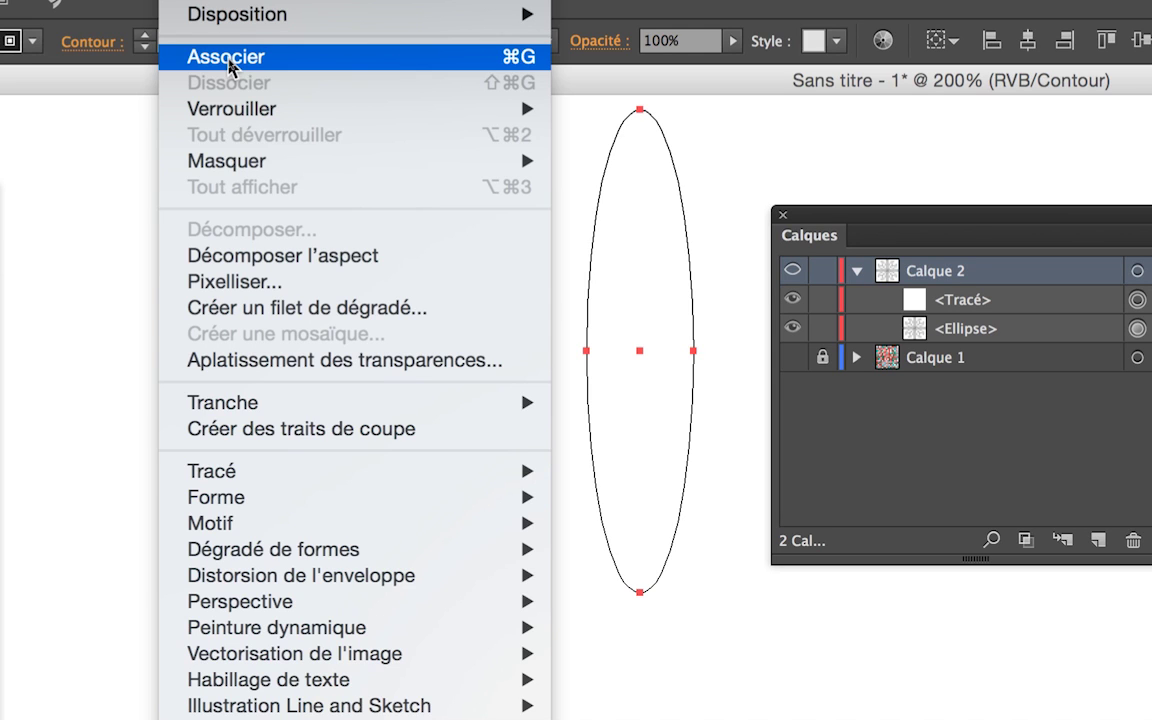
click(229, 62)
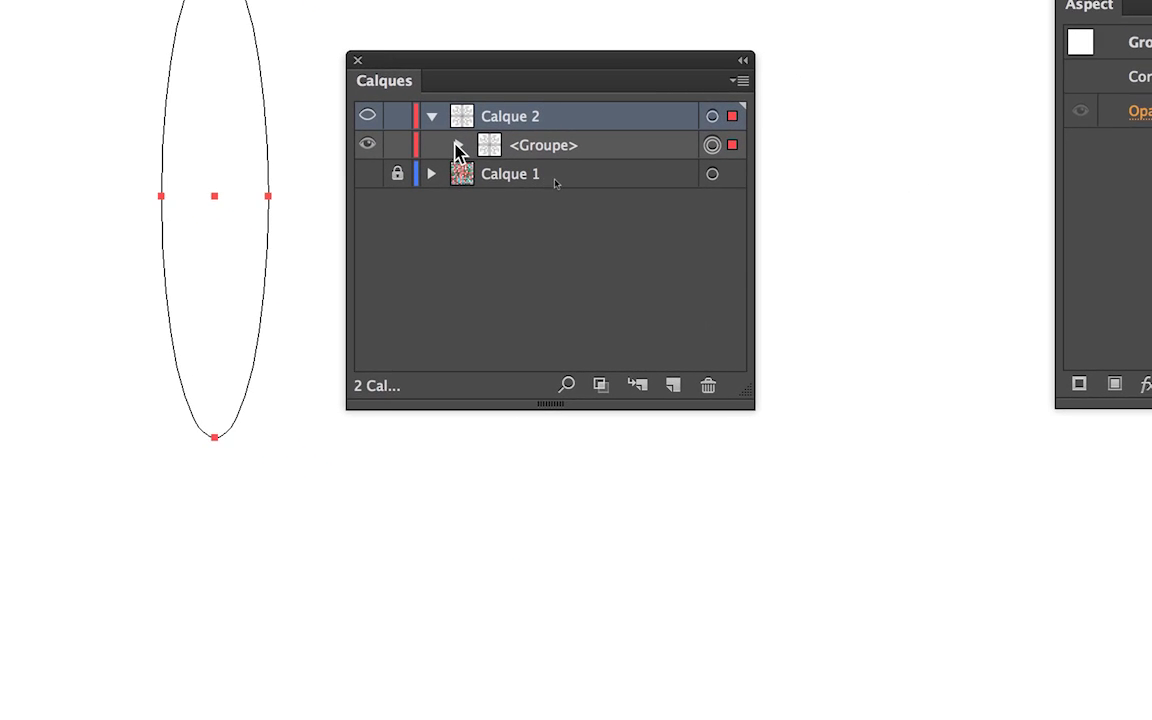
click(457, 145)
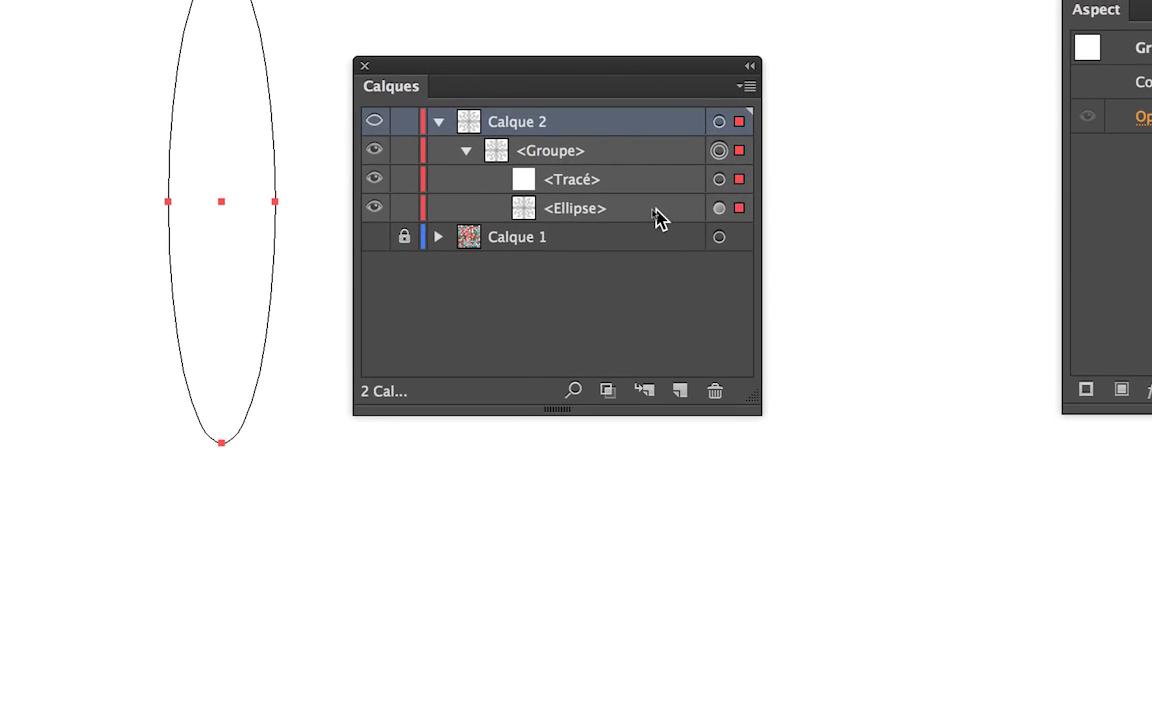
click(656, 212)
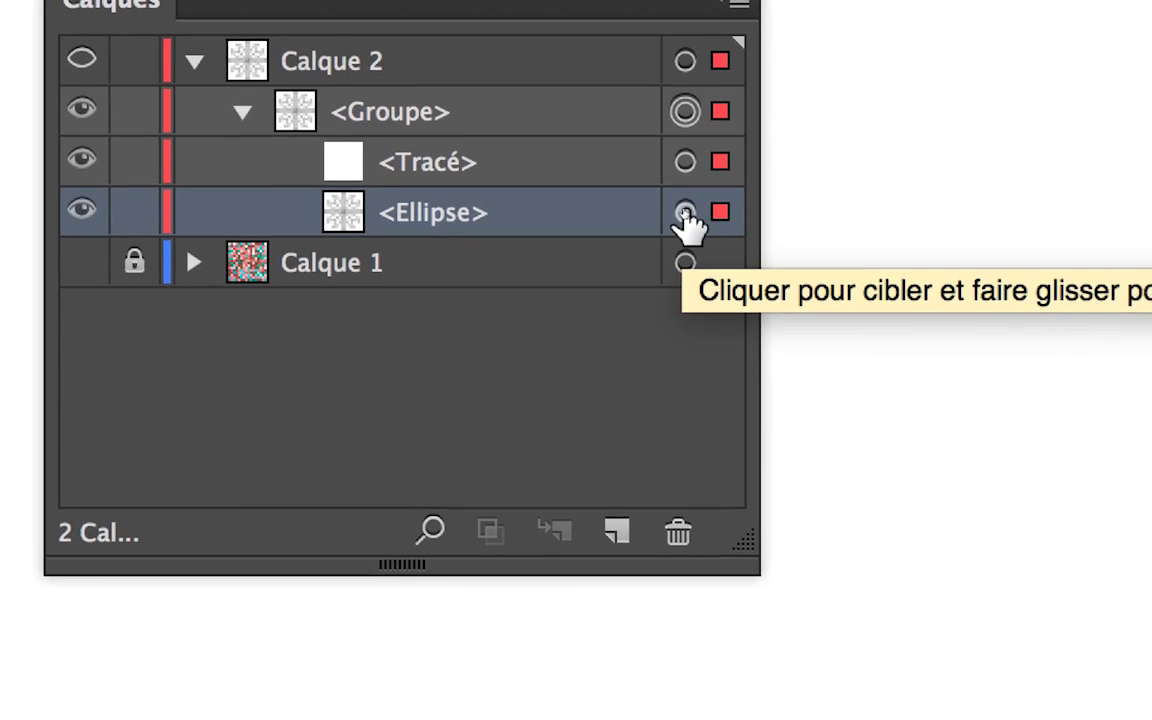
- Target the Ellipse on its own inside the group and reposition the Calques panel
click(686, 206)
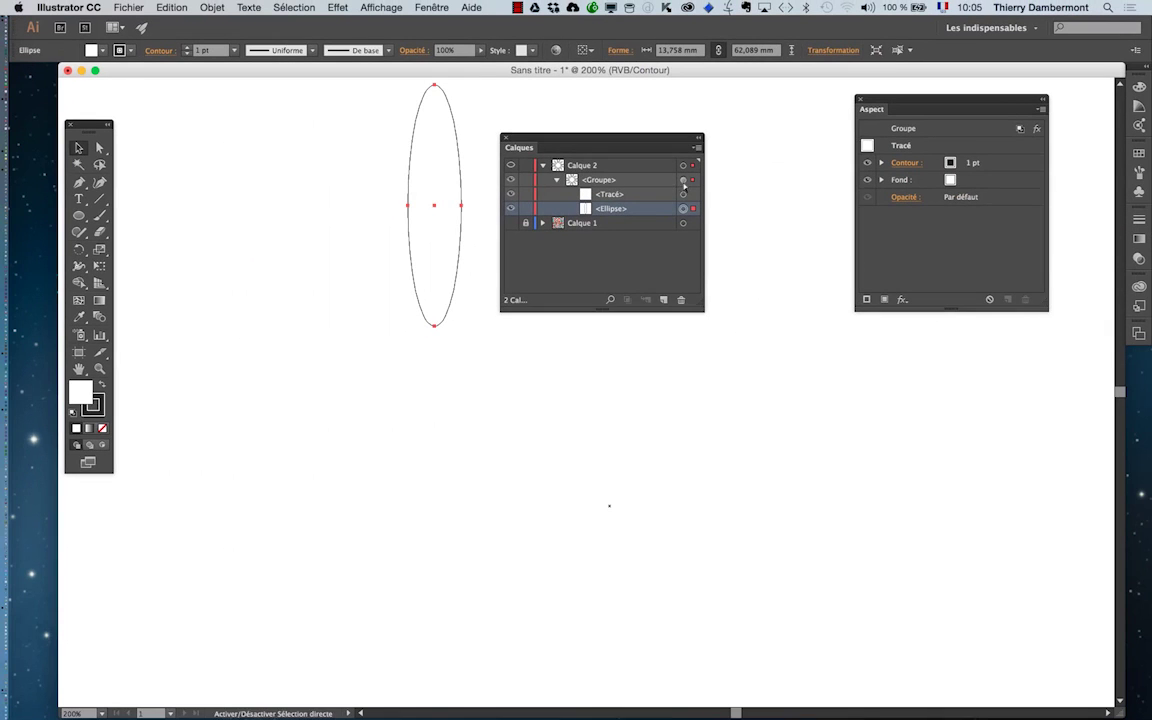
drag(624, 139, 689, 116)
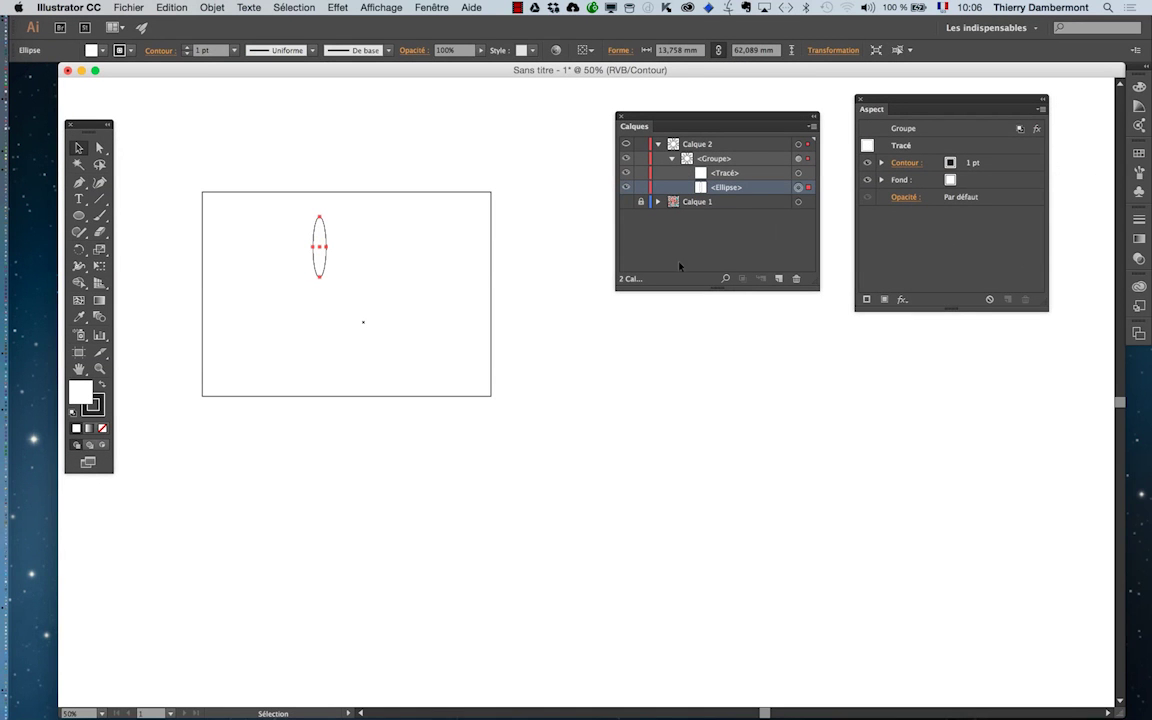
- Target the group, try reordering its Transformation effect and back, then return to Aperçu GPU
click(798, 159)
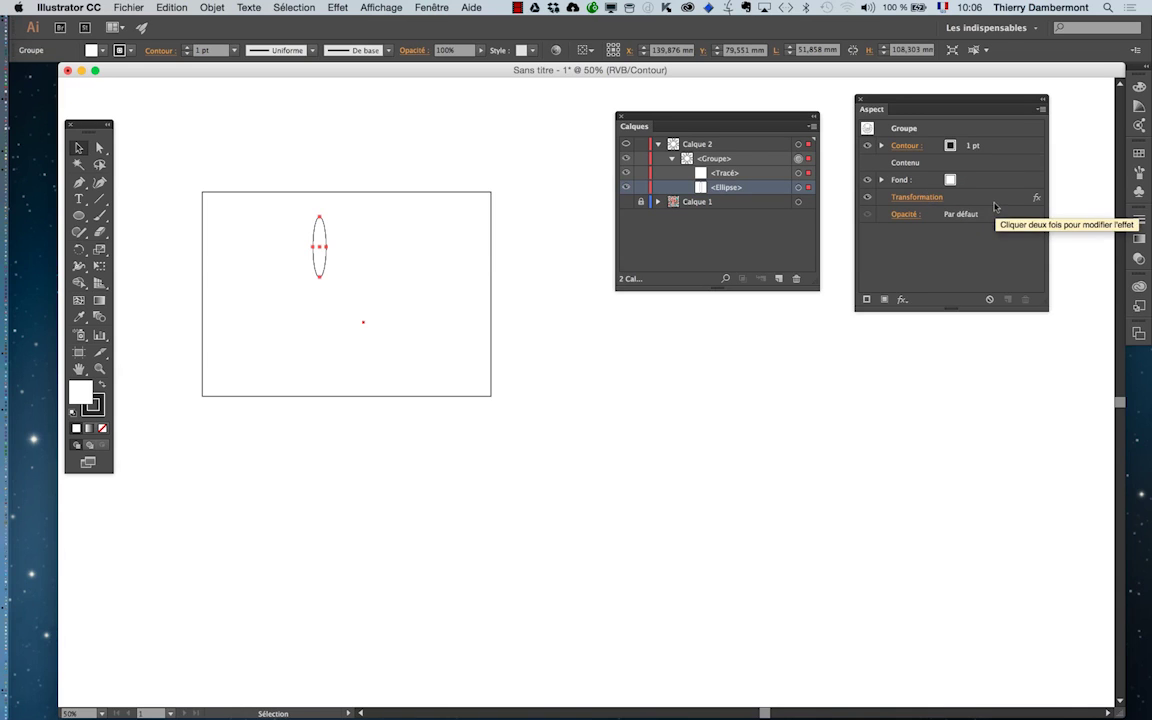
drag(926, 199, 993, 142)
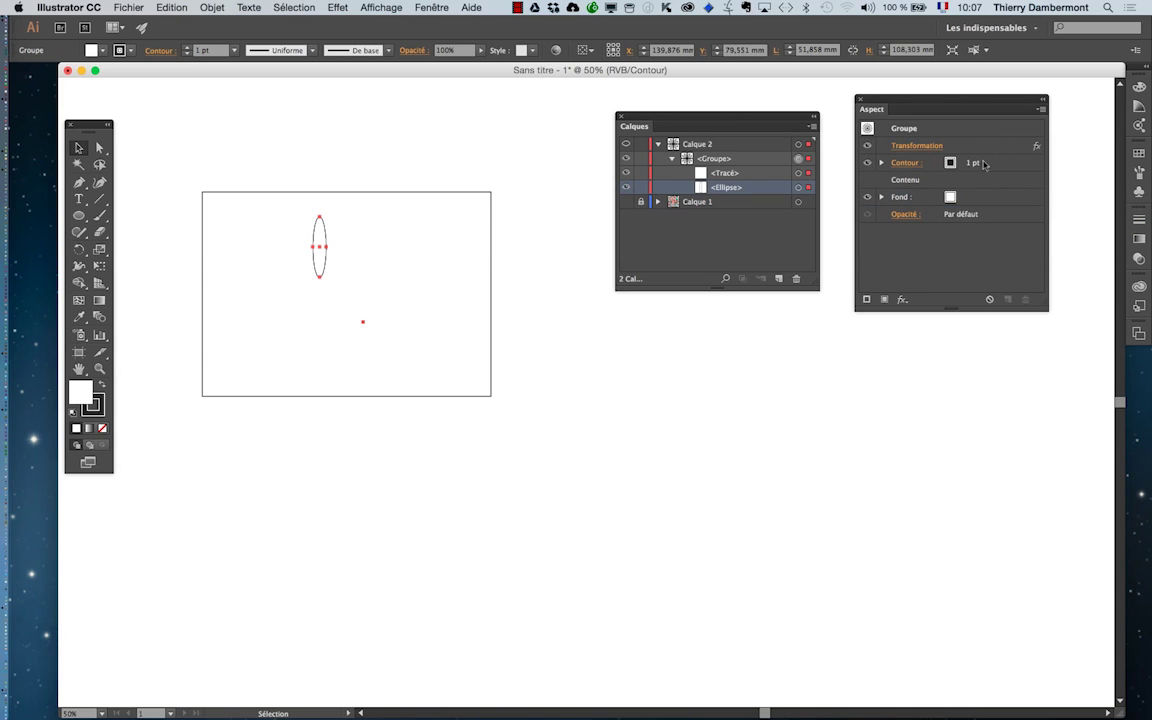
drag(980, 148, 990, 200)
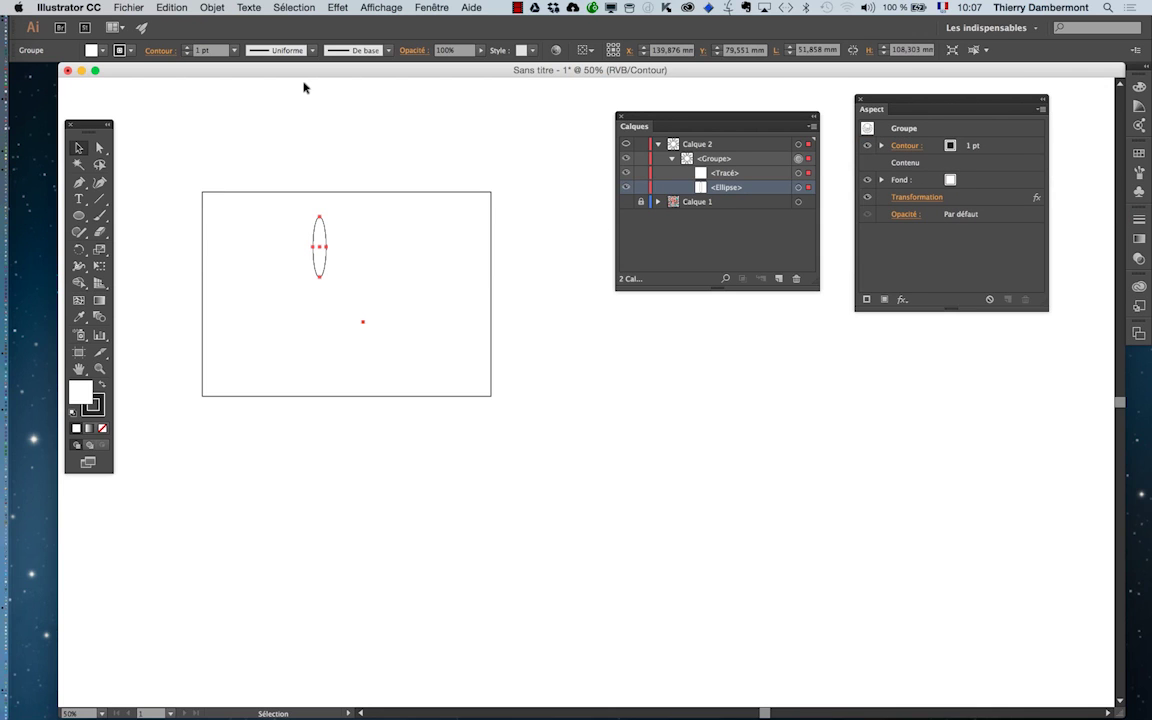
click(379, 8)
click(381, 24)
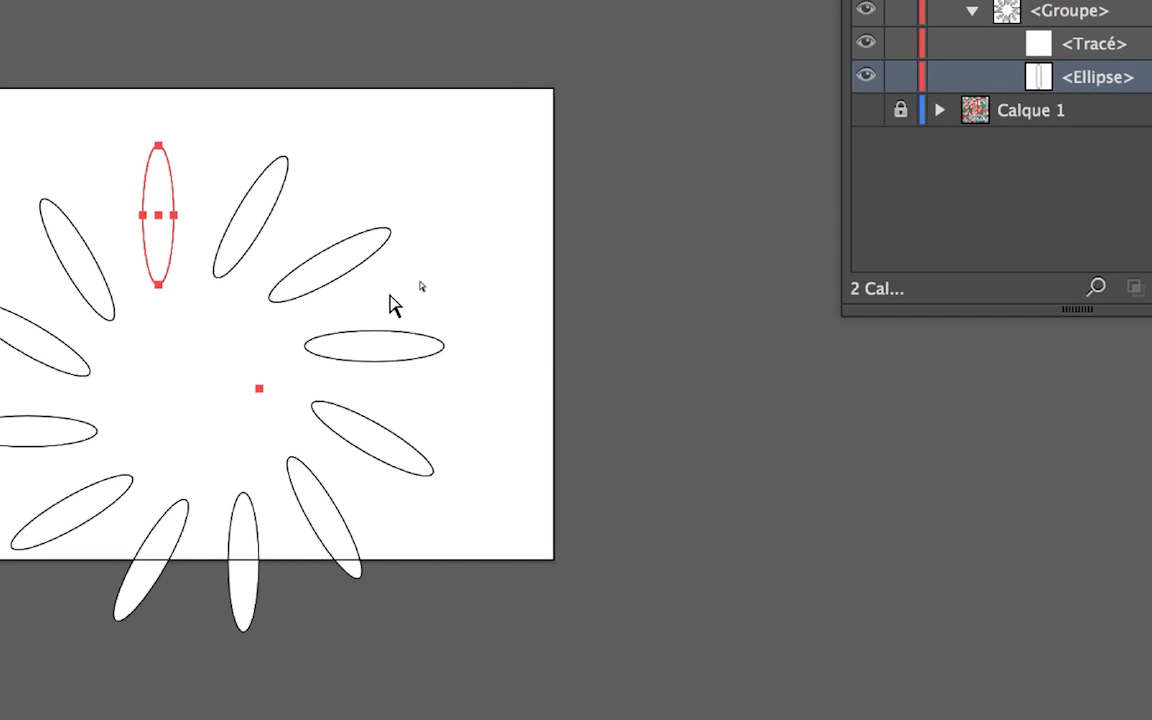
- Deselect the petal and drag the centre anchor point about 23 mm left and 5 mm up
click(393, 305)
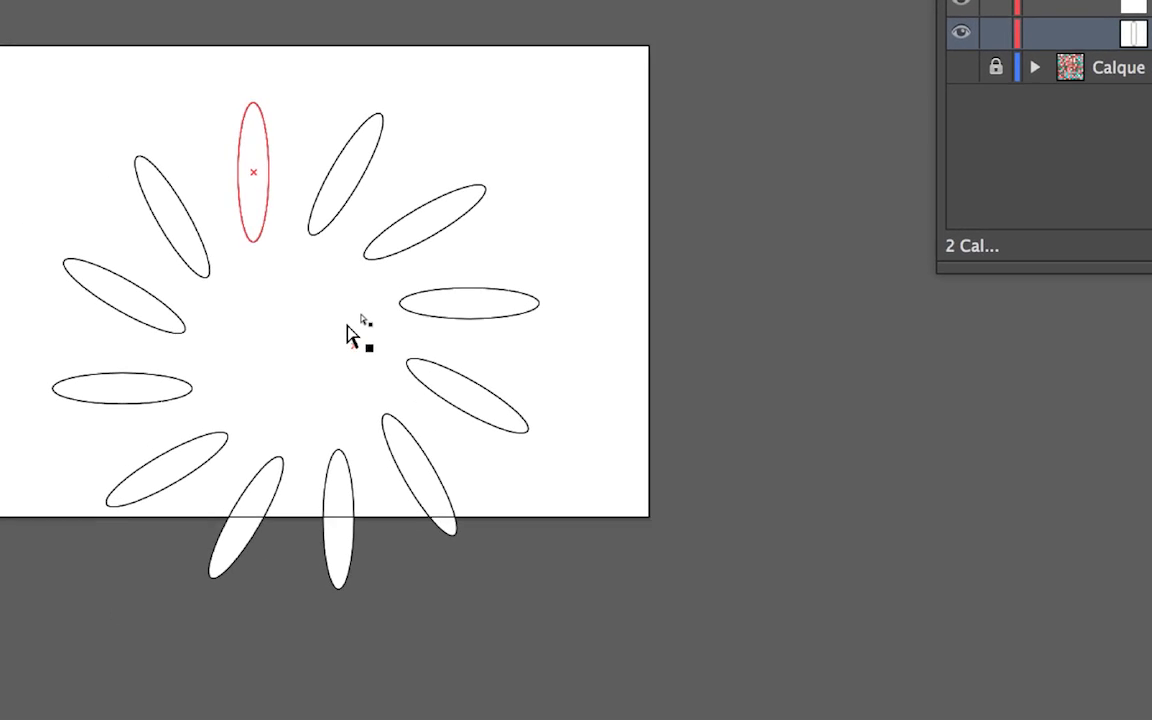
click(346, 322)
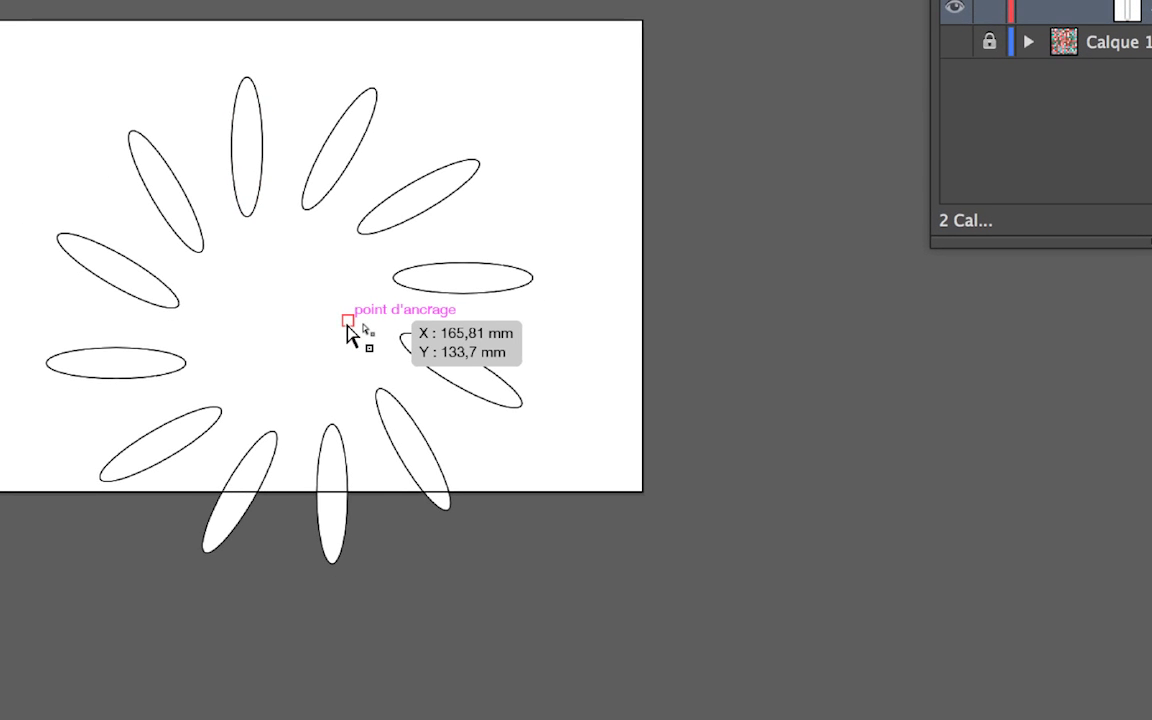
mouse_move(348, 330)
mouse_down()
mouse_move(300, 325)
mouse_move(309, 296)
mouse_up()
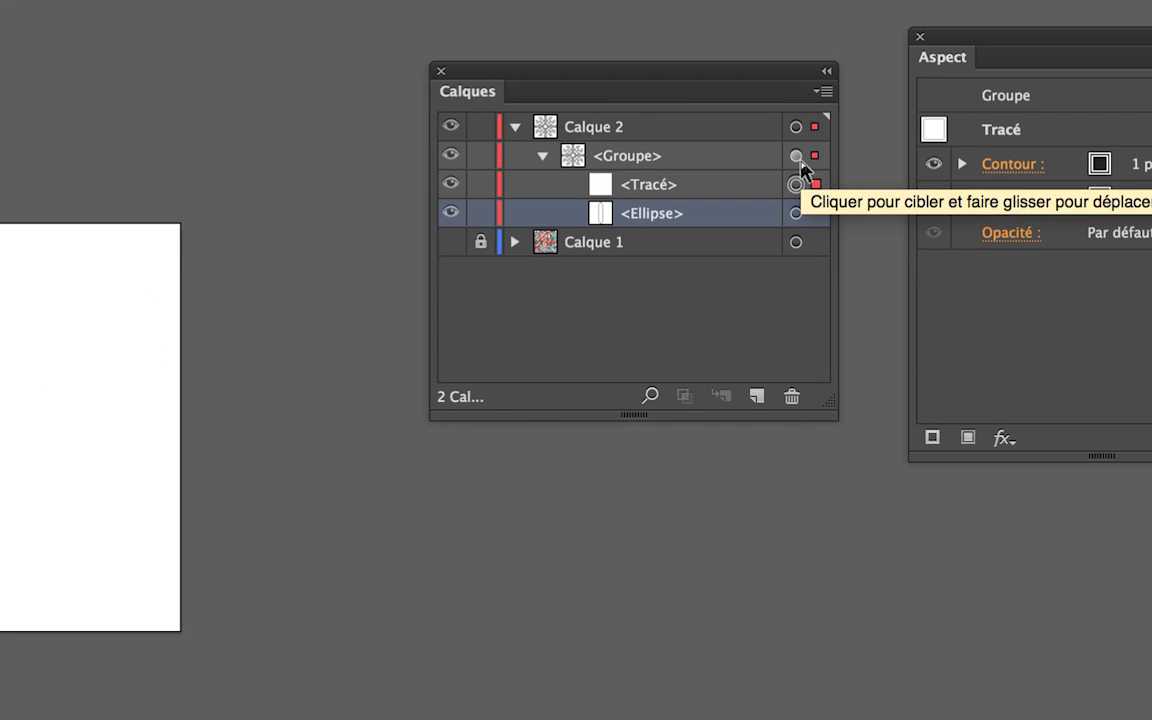
- Target the group and open its Transformation effect: 30° rotation, 11 copies
click(800, 157)
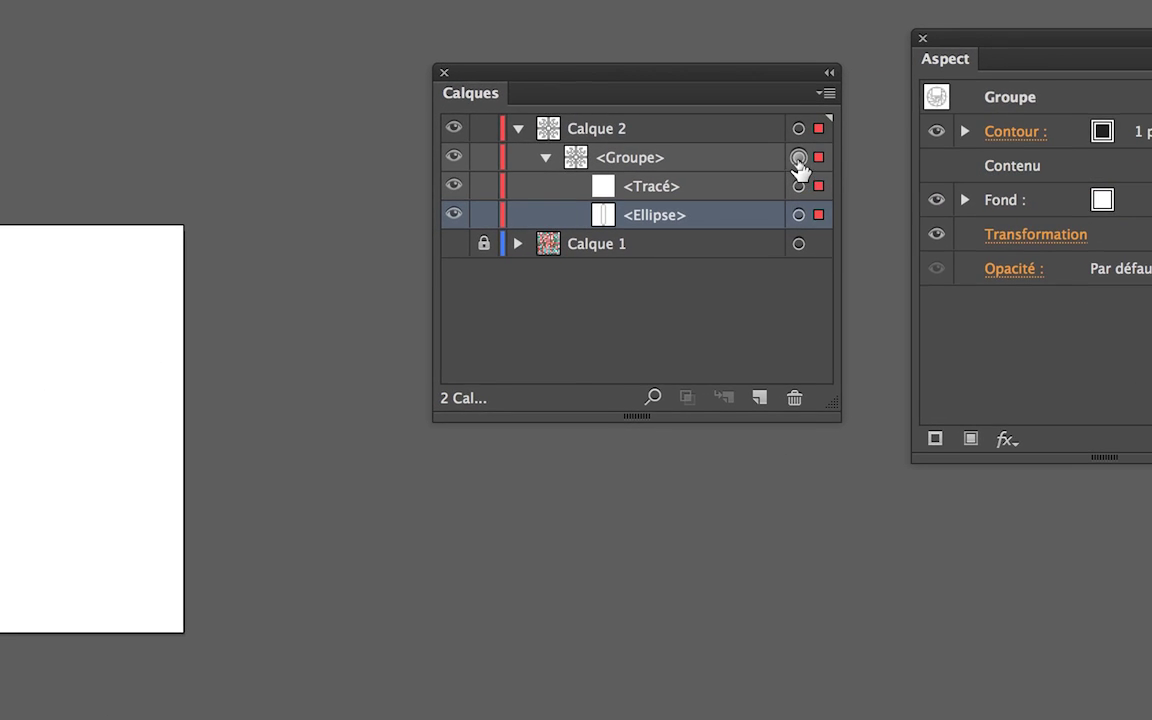
click(874, 188)
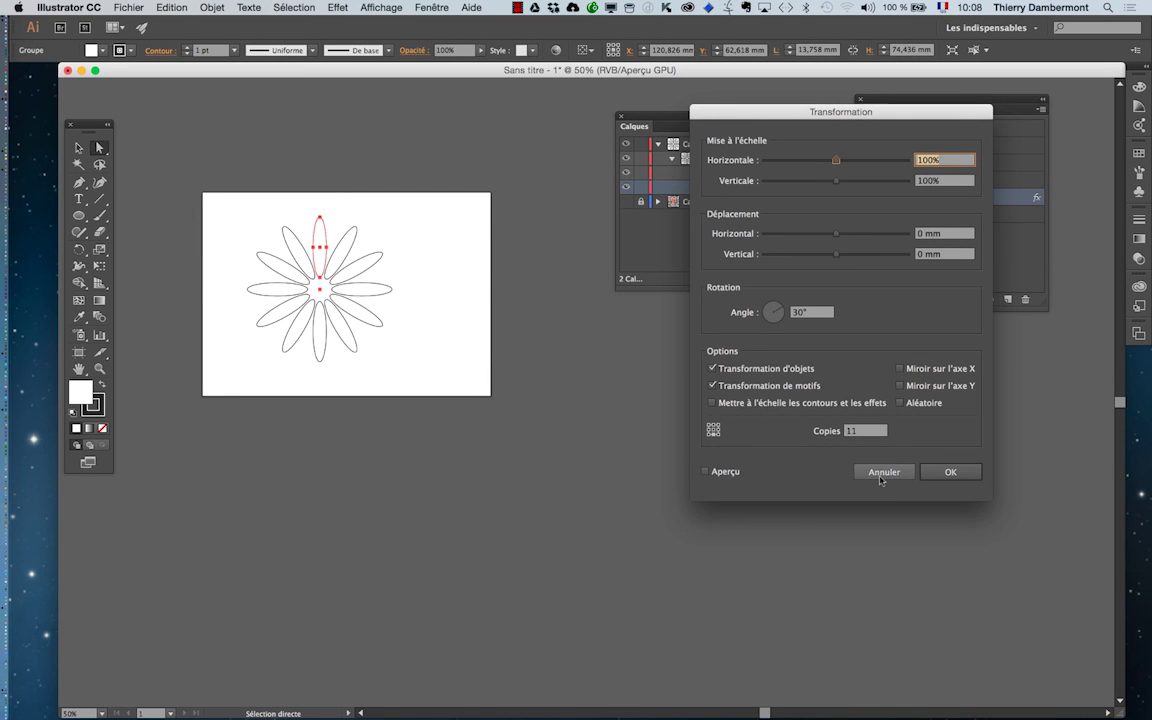
- Cancel the Transformation dialog and nudge the centre anchor to X 120.83 mm, Y 105 mm
click(881, 476)
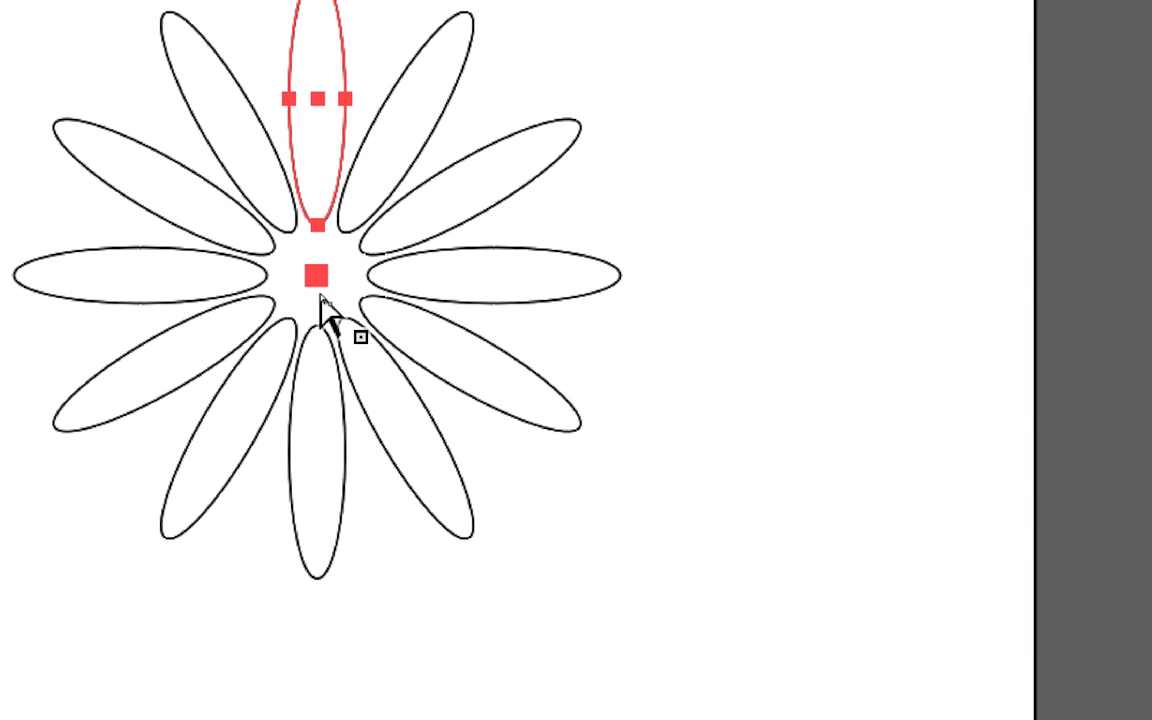
click(350, 302)
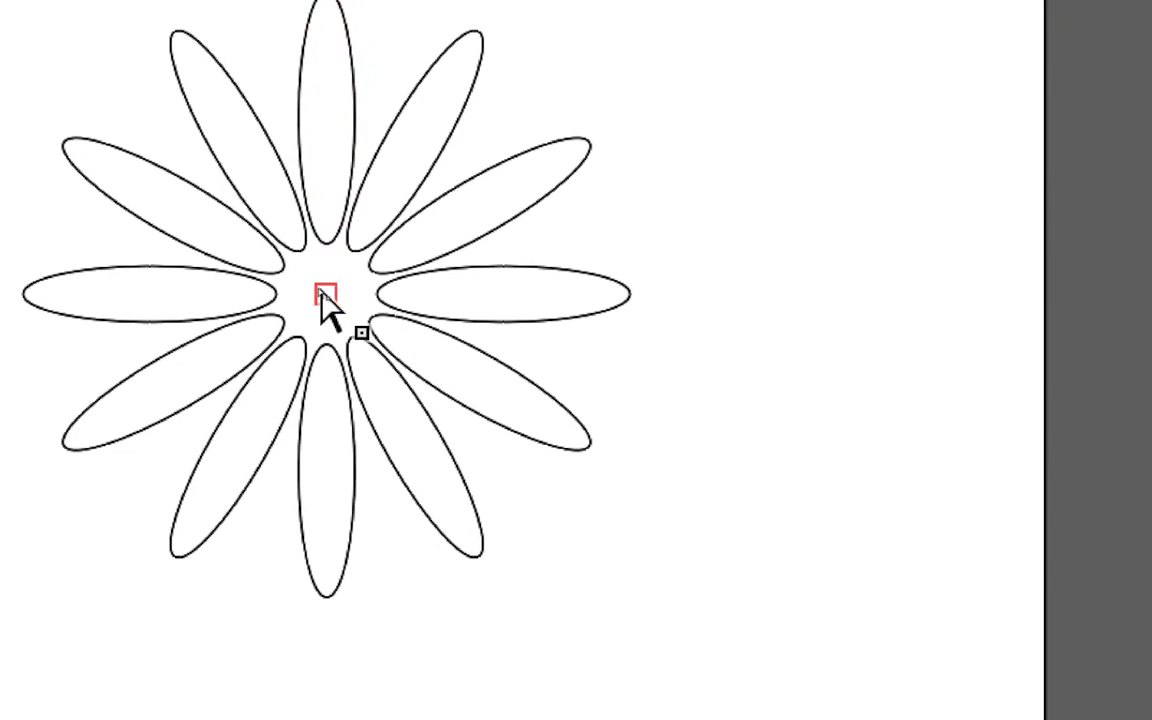
mouse_move(322, 296)
mouse_down()
mouse_move(315, 288)
mouse_move(322, 300)
mouse_up()
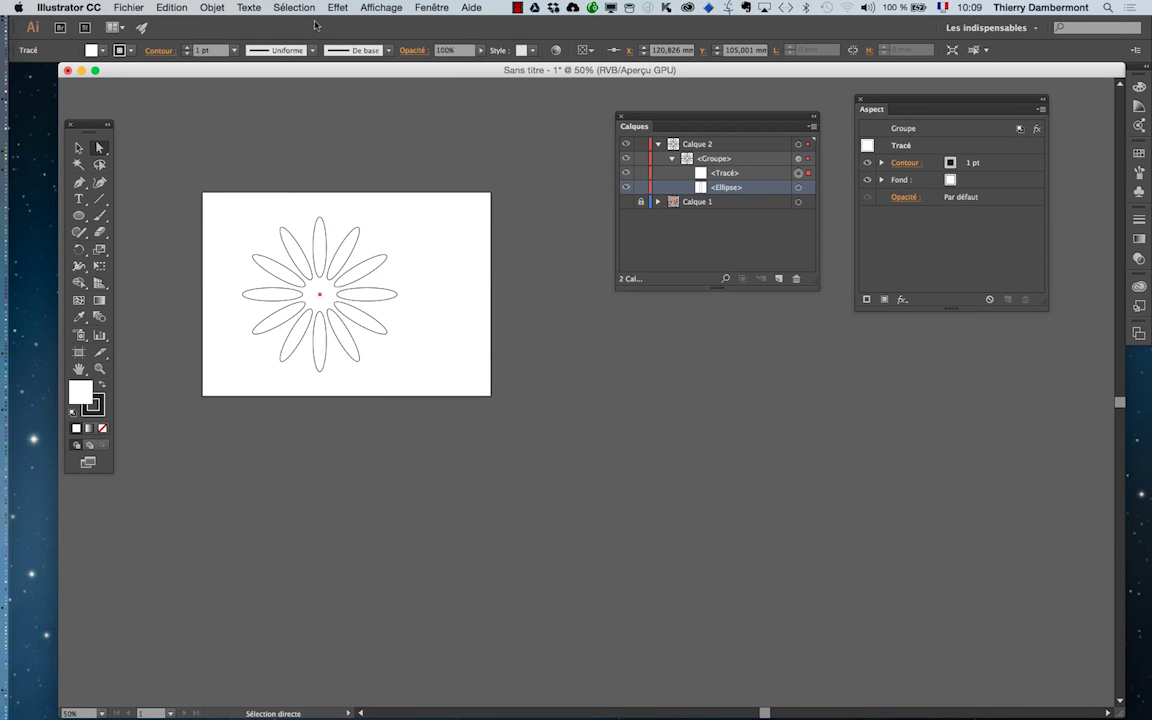
- Clear the petal selection and switch the canvas to outline view
alt+click(323, 276)
scroll(322, 276, up, 3)
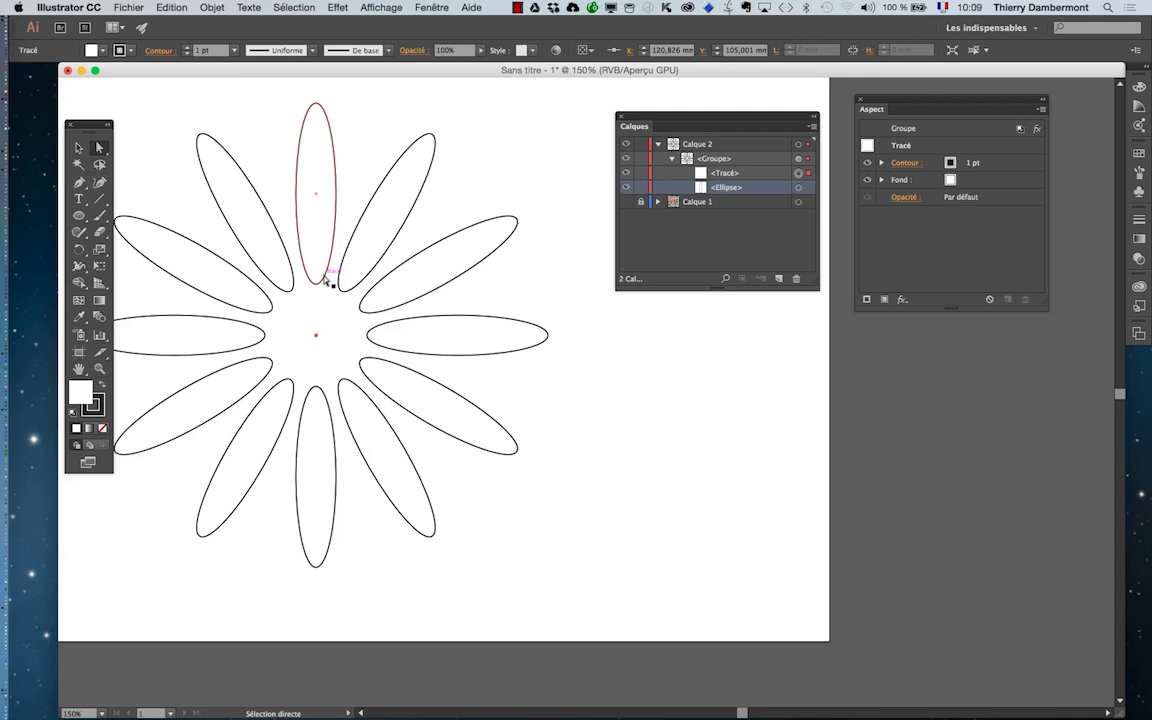
click(425, 95)
click(381, 8)
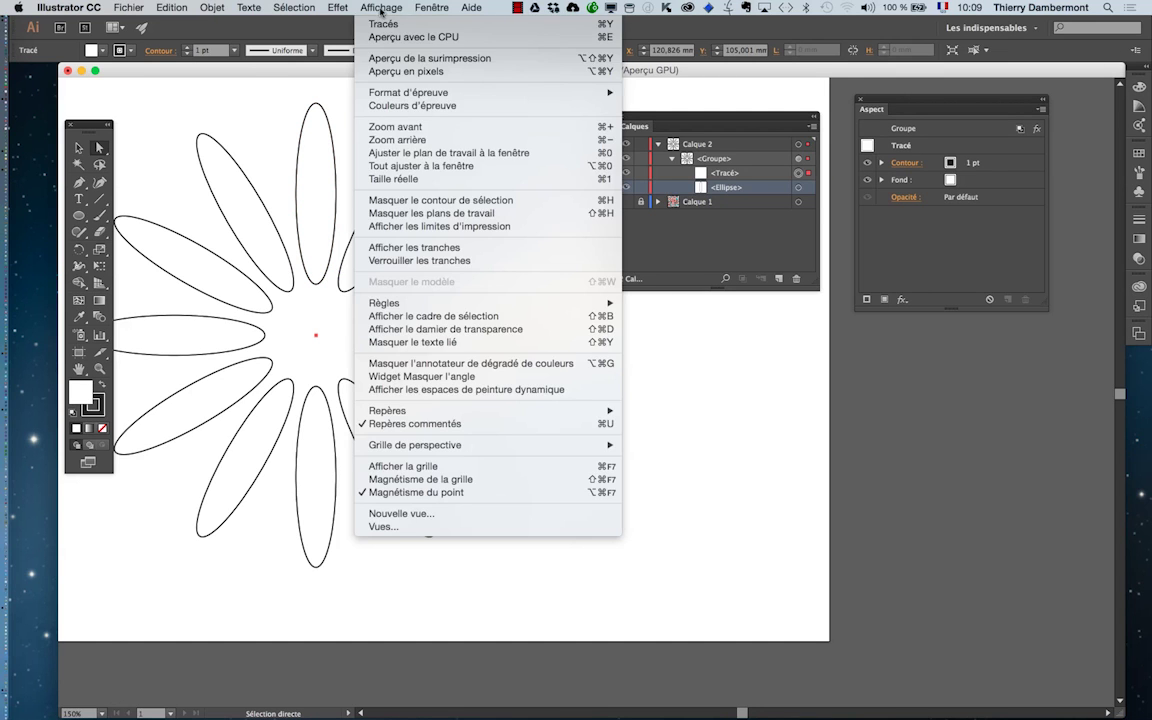
click(388, 23)
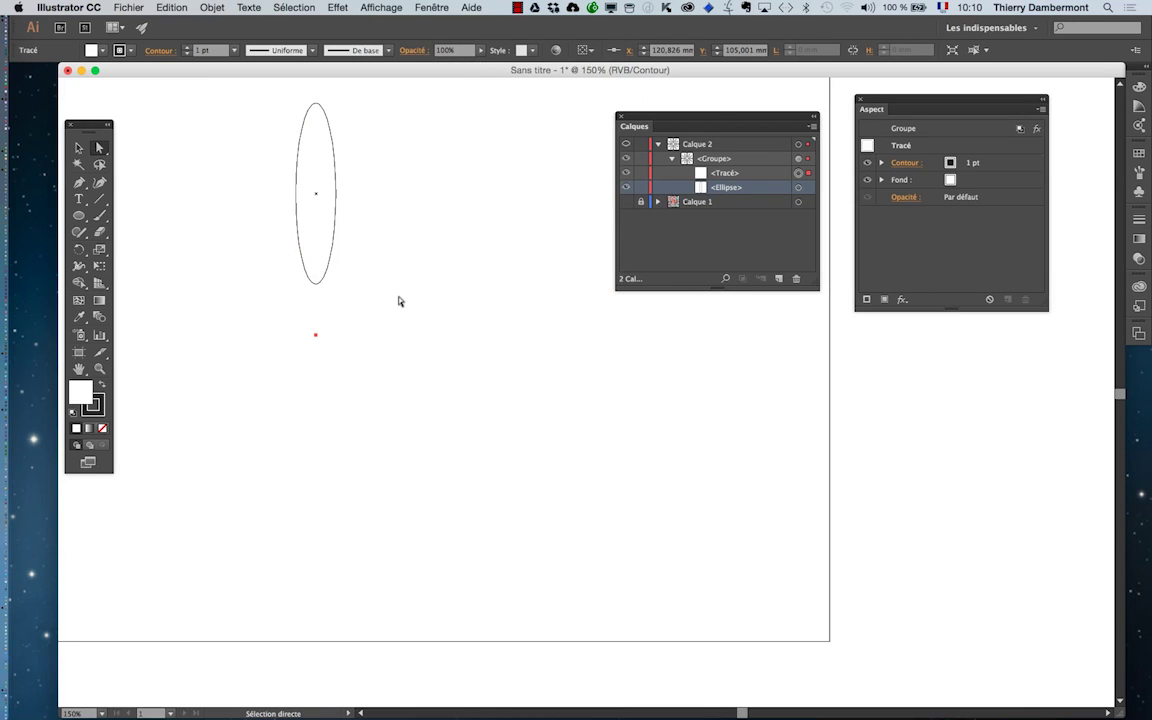
- Select the centre anchor point, return to GPU preview, and drag it about 6 mm up
click(398, 301)
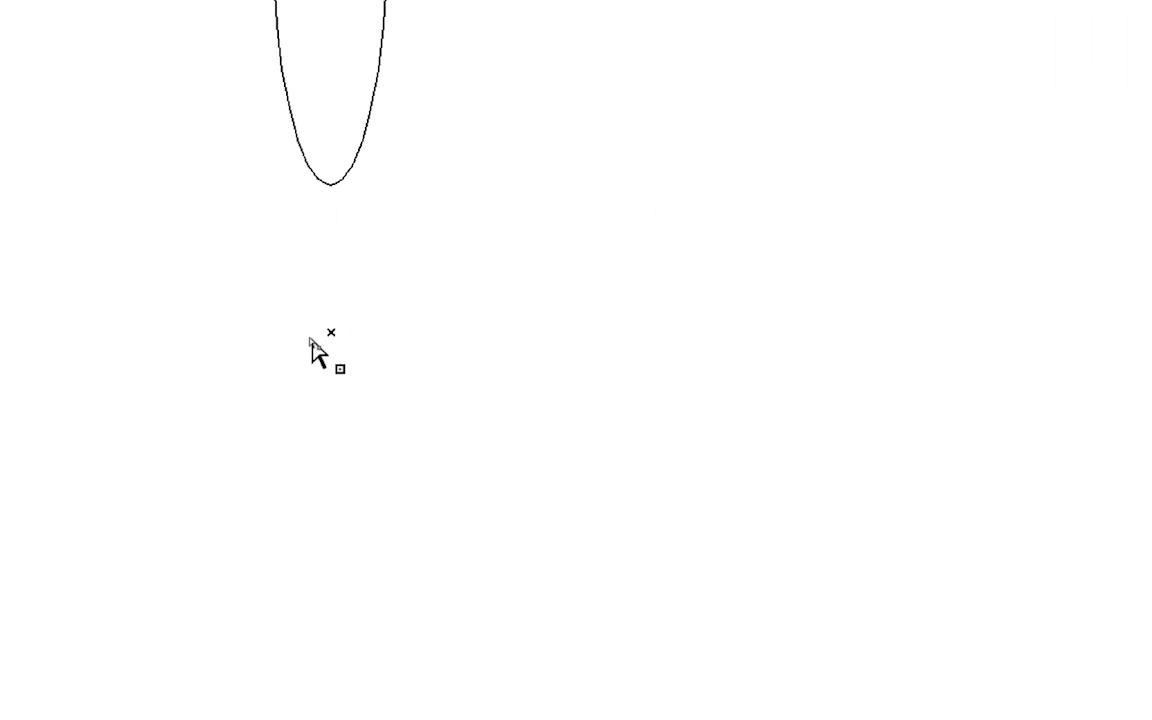
click(331, 333)
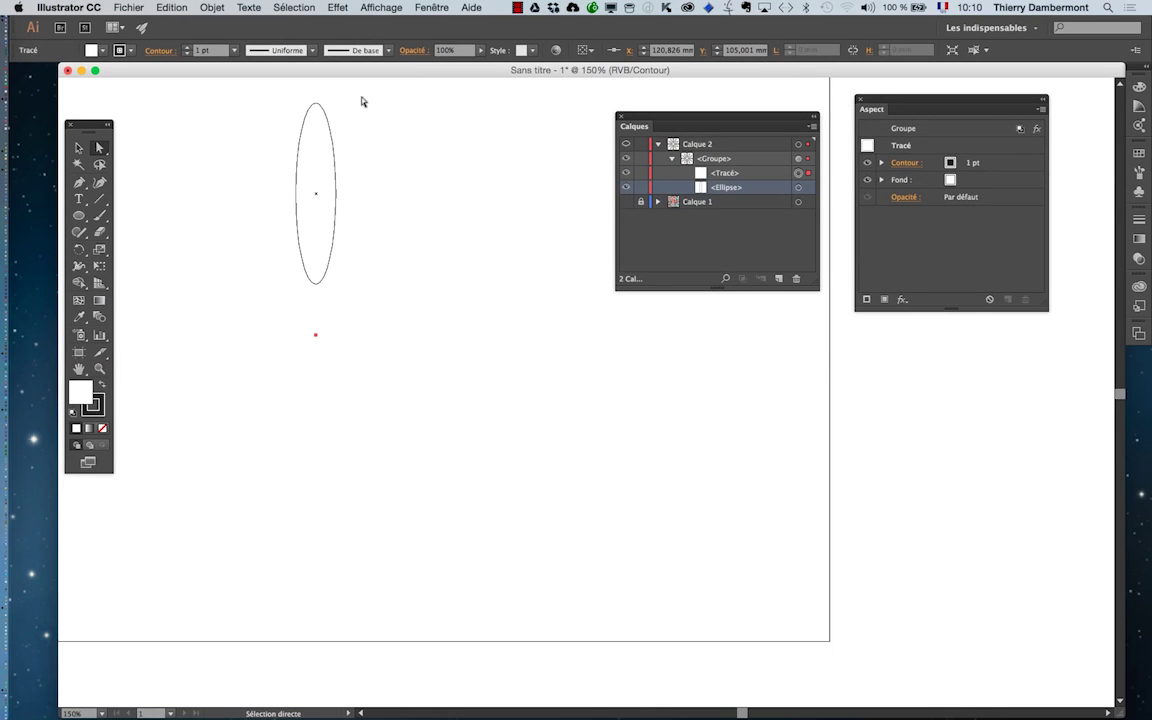
click(381, 7)
click(395, 24)
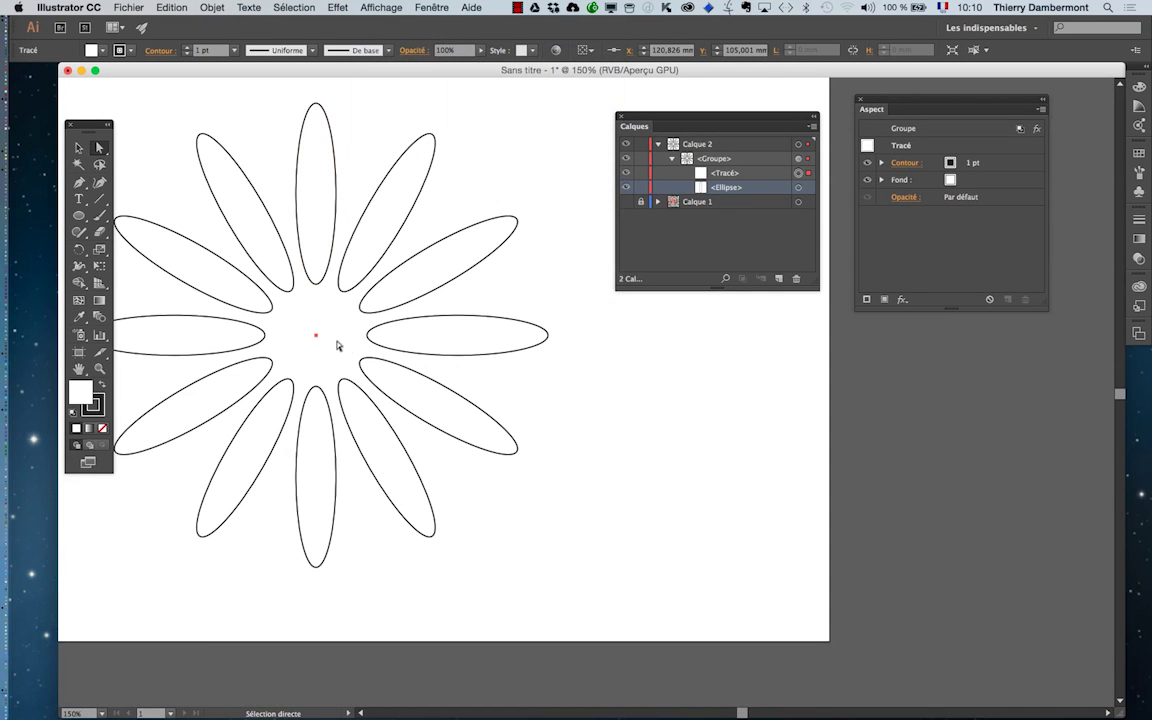
drag(316, 336, 316, 319)
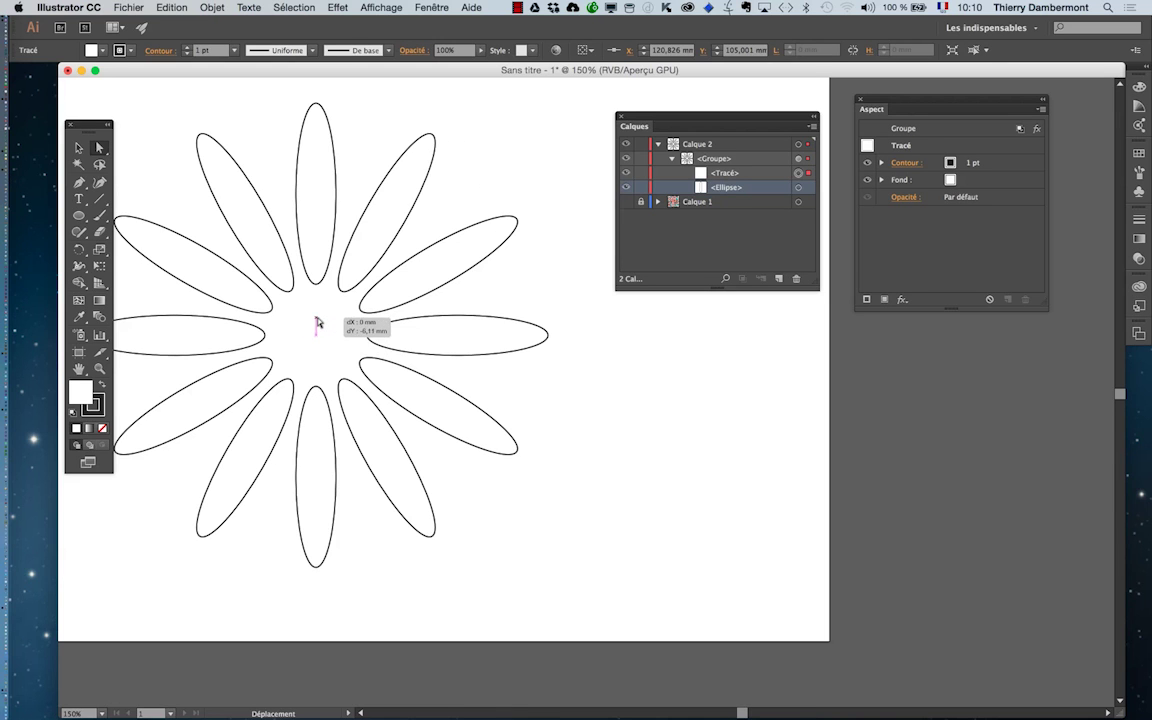
- Undo, test a higher centre anchor position, then settle it back at Y 105 mm
key(ctrl+z)
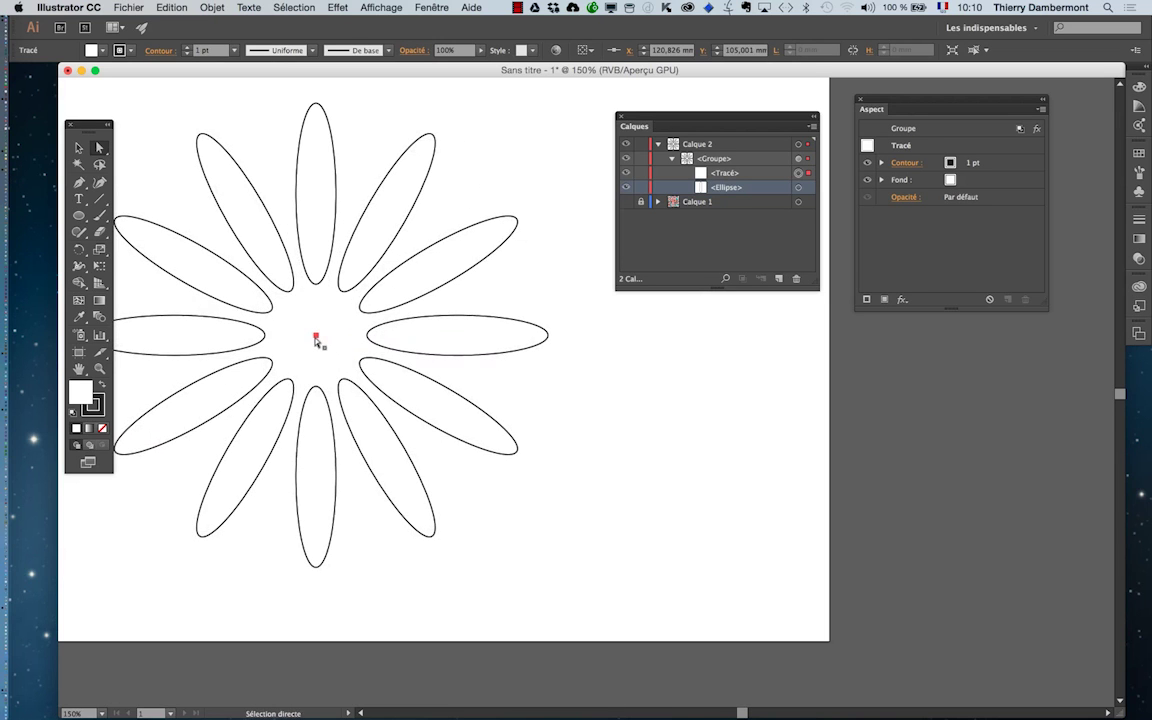
drag(316, 343, 317, 298)
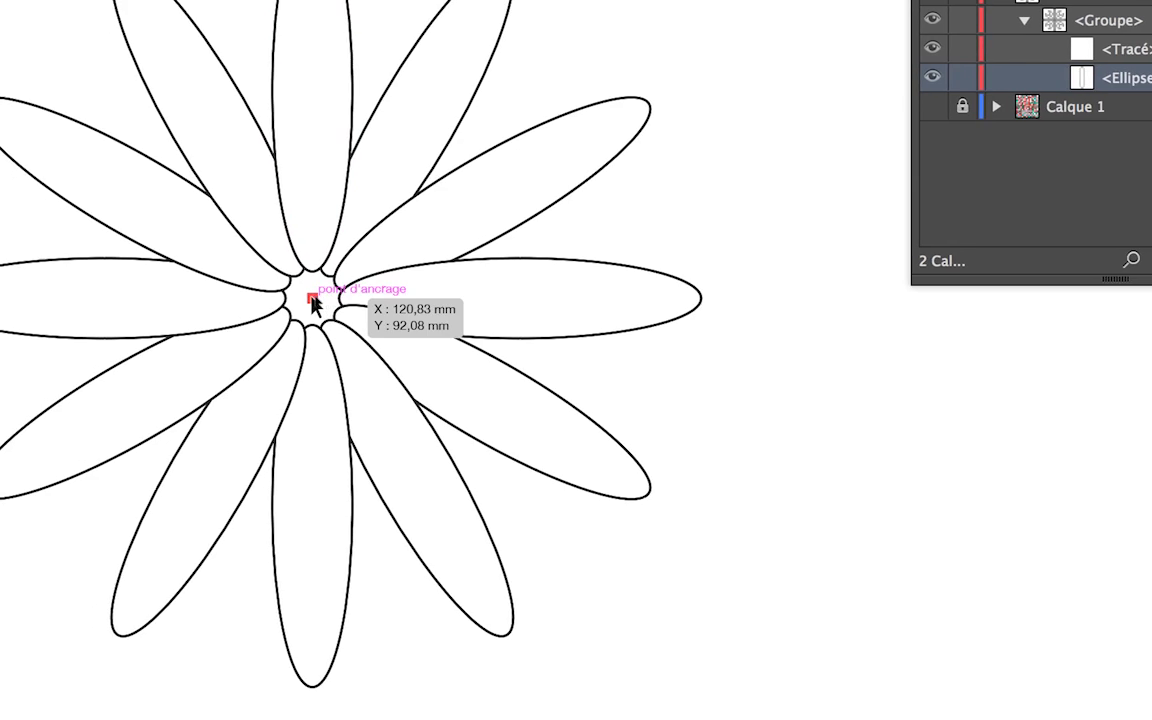
mouse_move(313, 303)
mouse_down()
mouse_move(263, 330)
mouse_move(338, 333)
mouse_move(355, 300)
mouse_move(343, 273)
mouse_move(313, 343)
mouse_move(318, 310)
mouse_move(311, 327)
mouse_up()
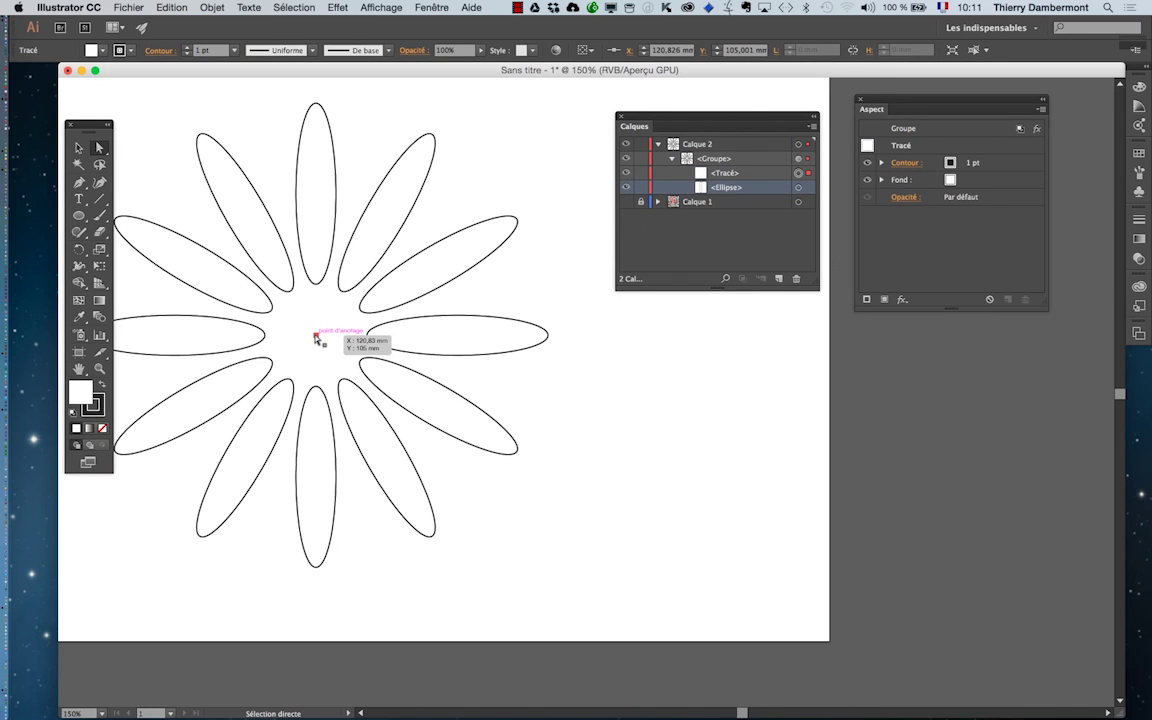
- Move the lone anchor point down about 3.3 mm to Y 108.3 mm, drawing the twelve petals tighter
drag(316, 338, 318, 346)
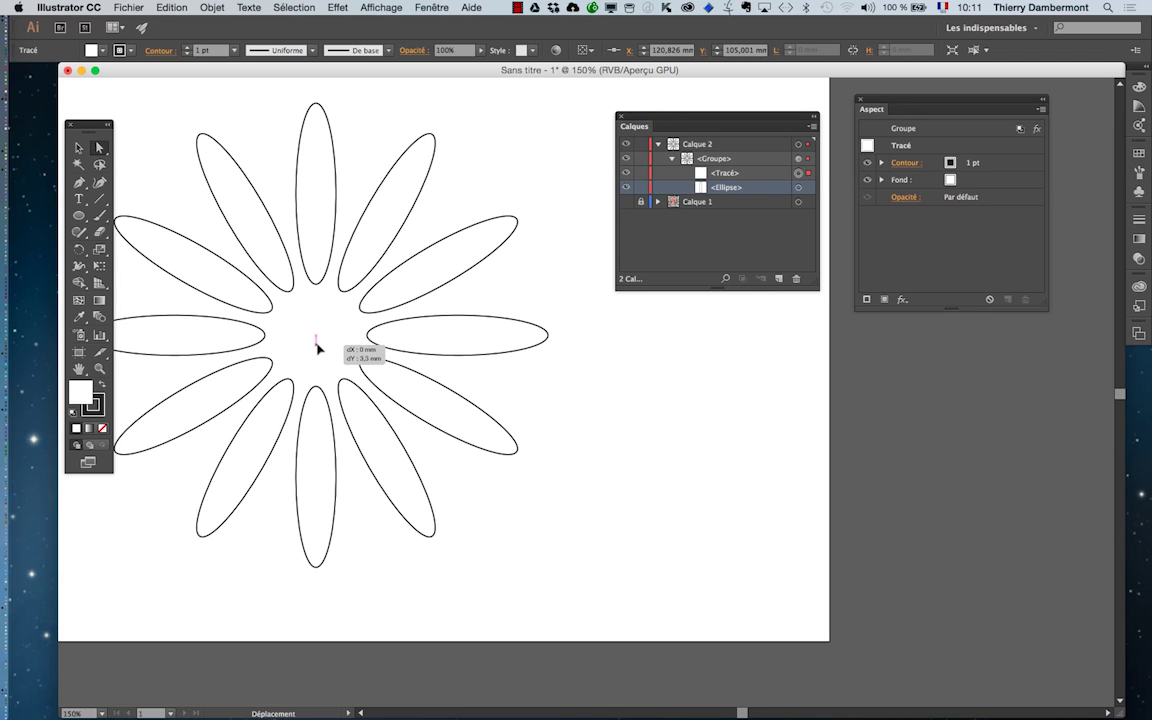
scroll(318, 346, down, 2)
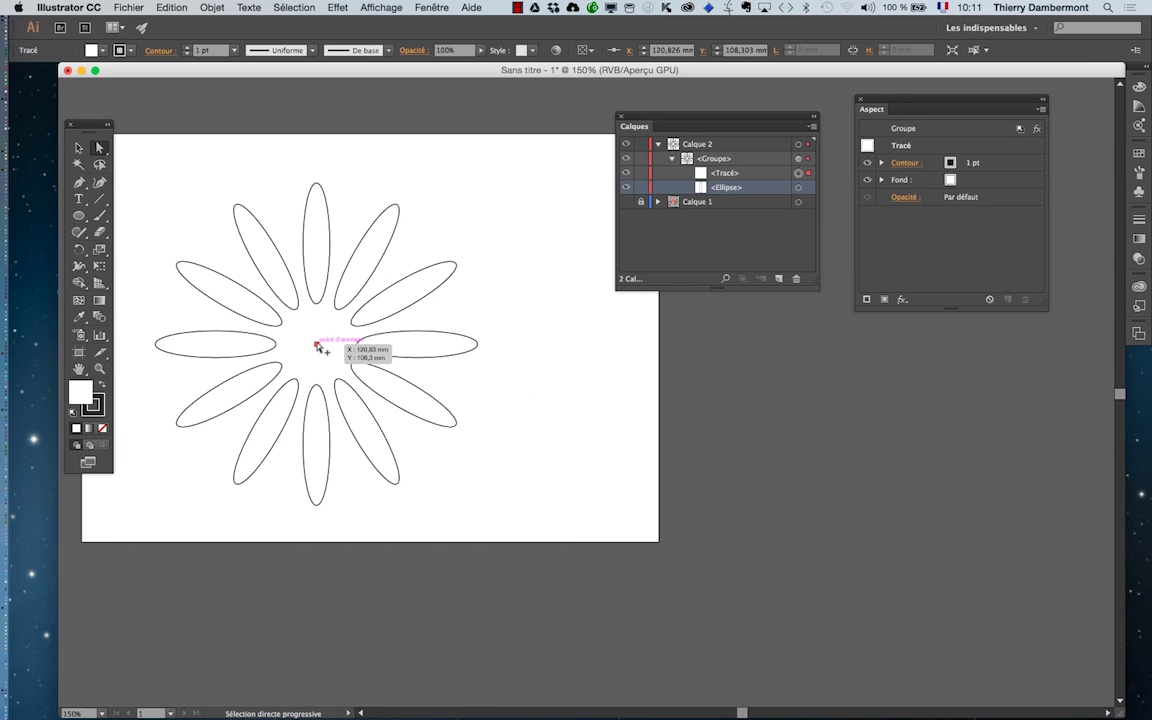
drag(355, 312, 396, 257)
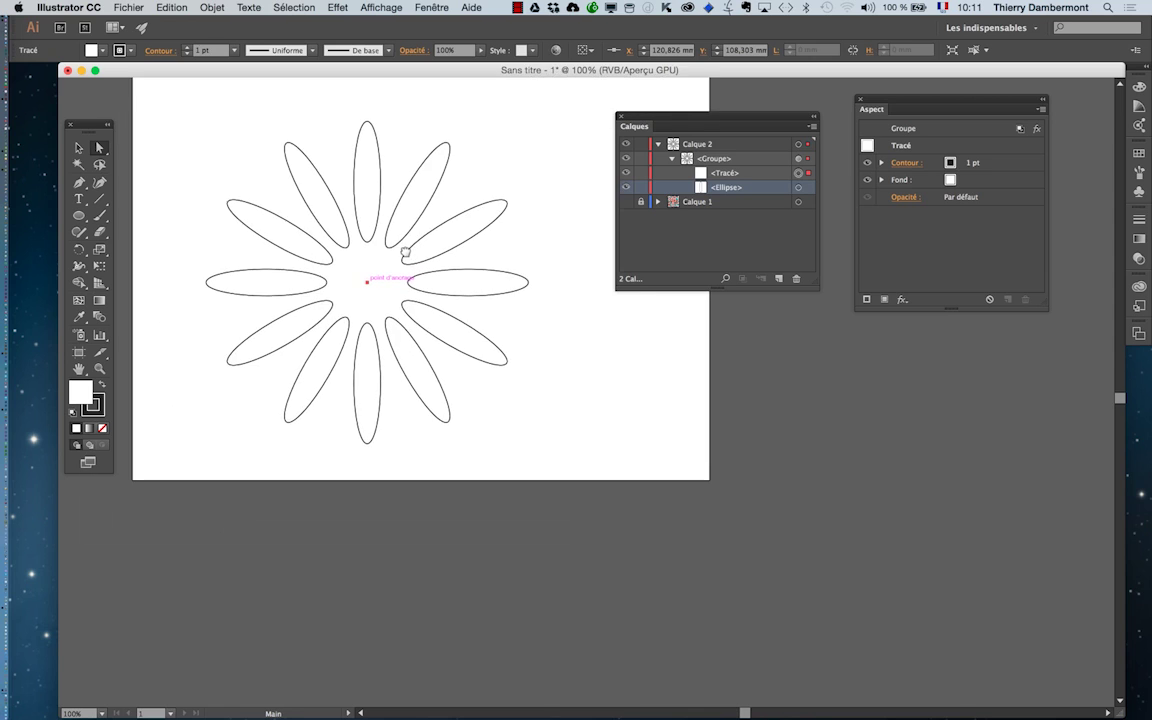